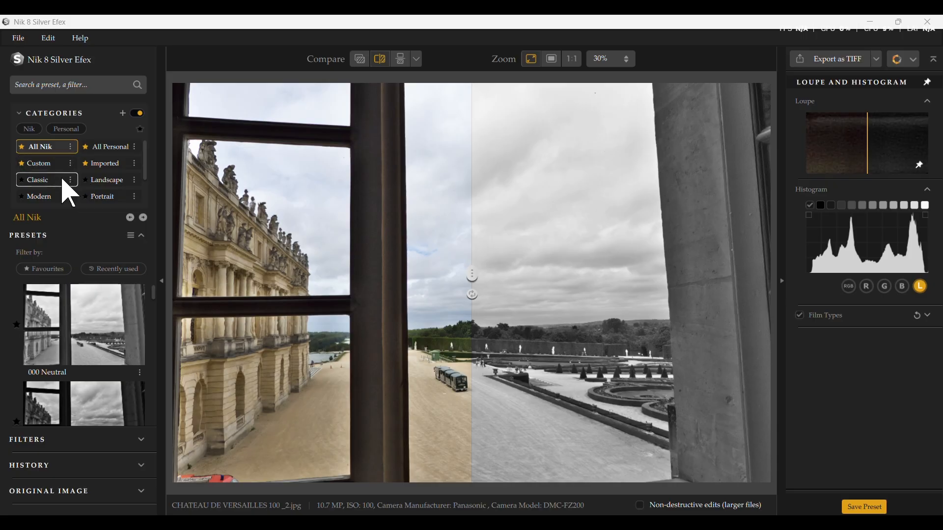
# Step: Browse the All Nik presets, apply 006 High Structure (smooth), and move the comparison divider onto the window frame
pyautogui.scroll(-5, 86, 349)
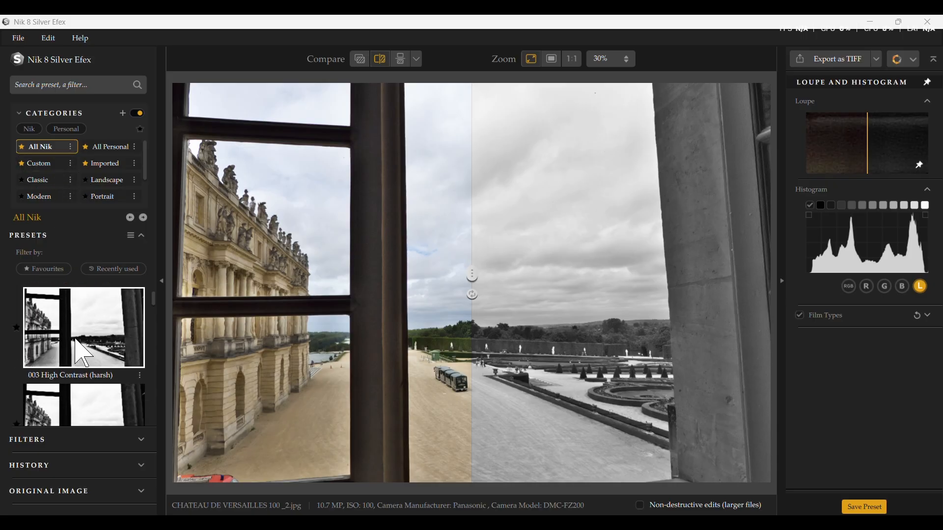
pyautogui.scroll(5, 83, 350)
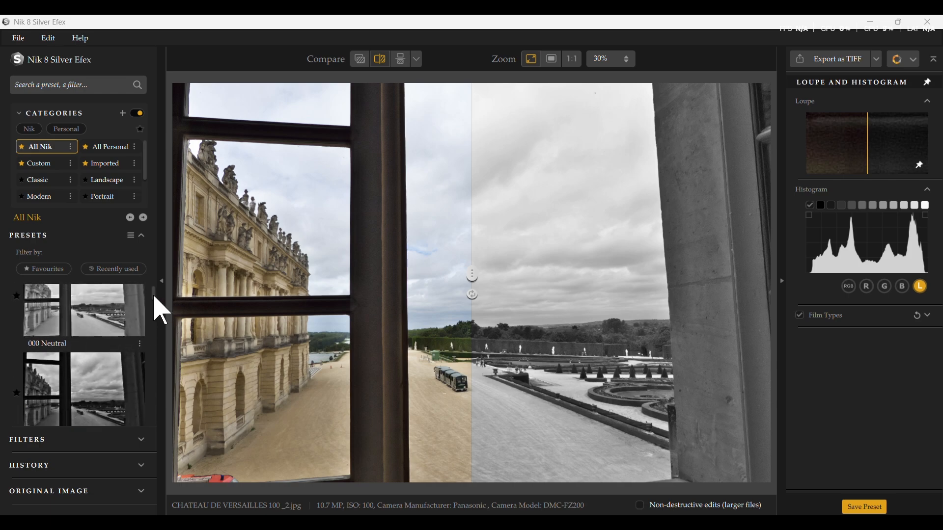
pyautogui.moveTo(155, 297); pyautogui.dragTo(153, 307)
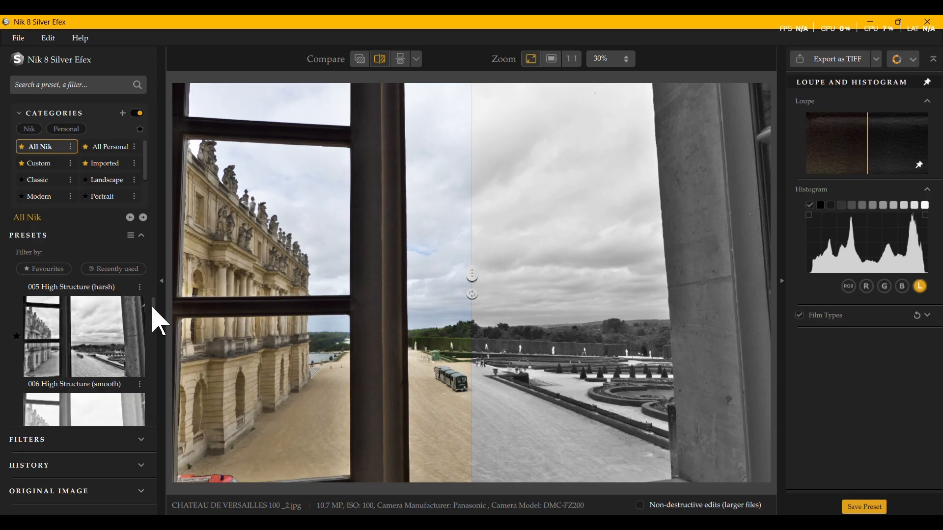
pyautogui.click(105, 347)
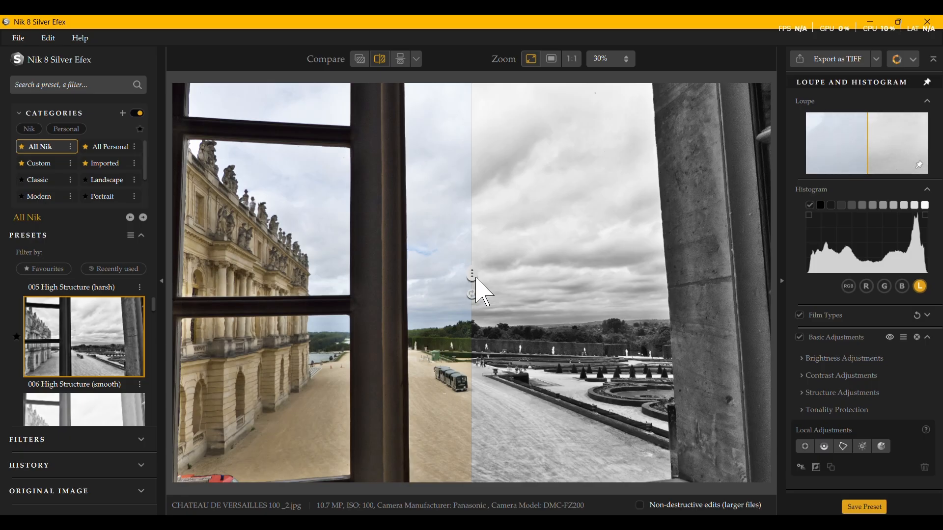
pyautogui.moveTo(472, 276); pyautogui.dragTo(362, 286)
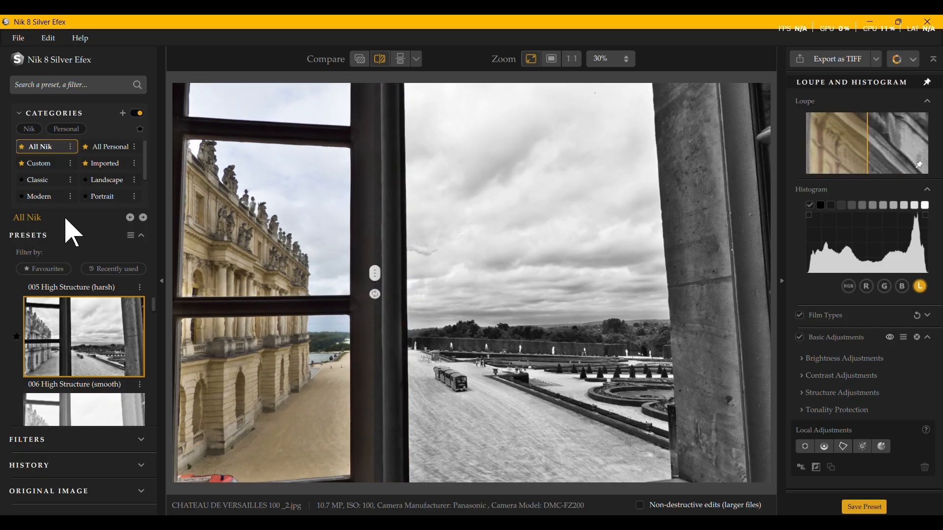
# Step: Apply the 015 Full Dynamic (harsh) preset from the Modern category and sweep the comparison divider across the photo
pyautogui.click(44, 197)
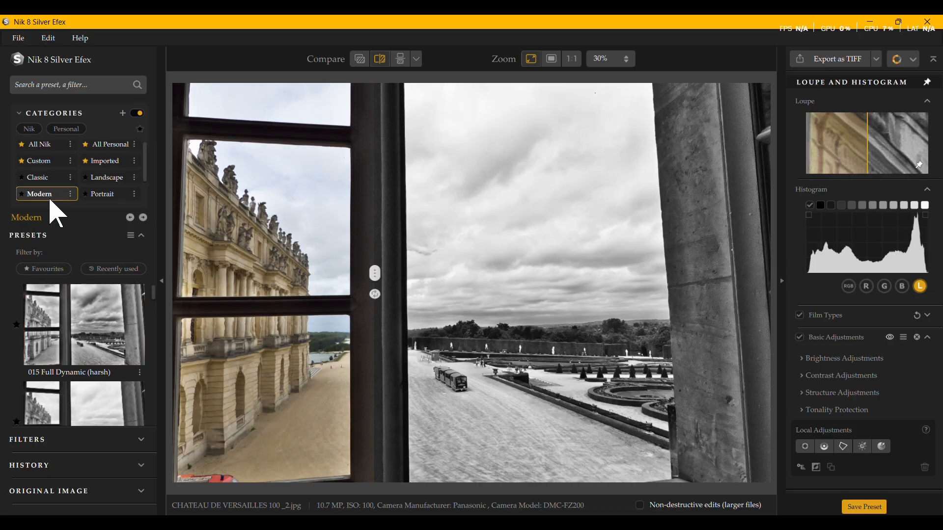
pyautogui.click(99, 353)
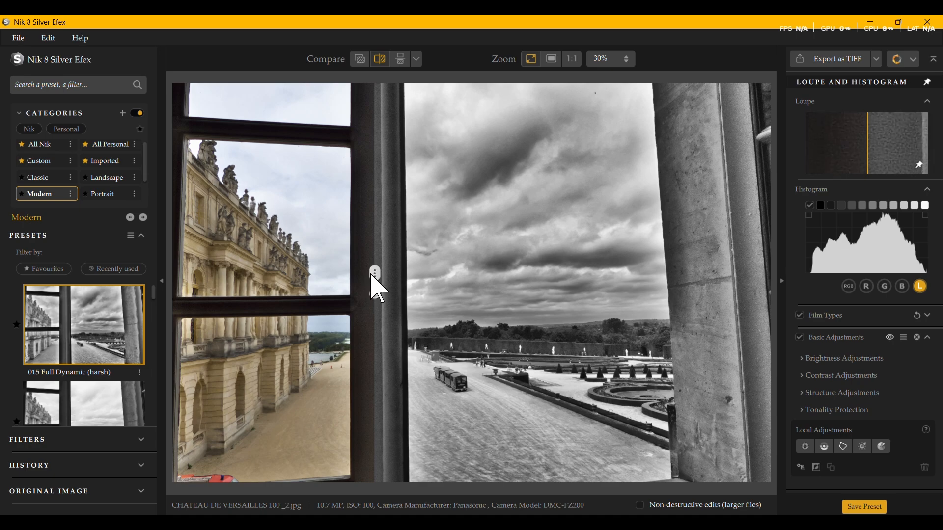
pyautogui.moveTo(372, 284); pyautogui.dragTo(32, 334)
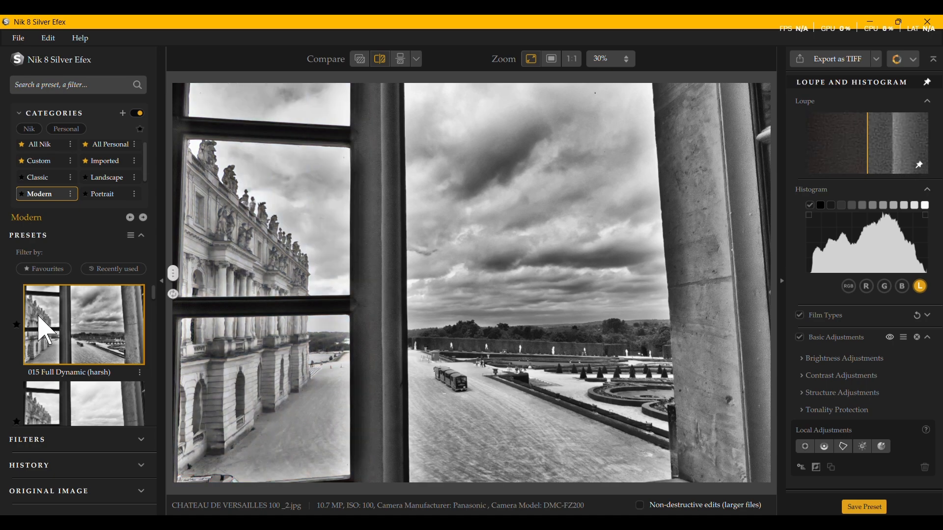
pyautogui.moveTo(173, 294); pyautogui.dragTo(456, 397)
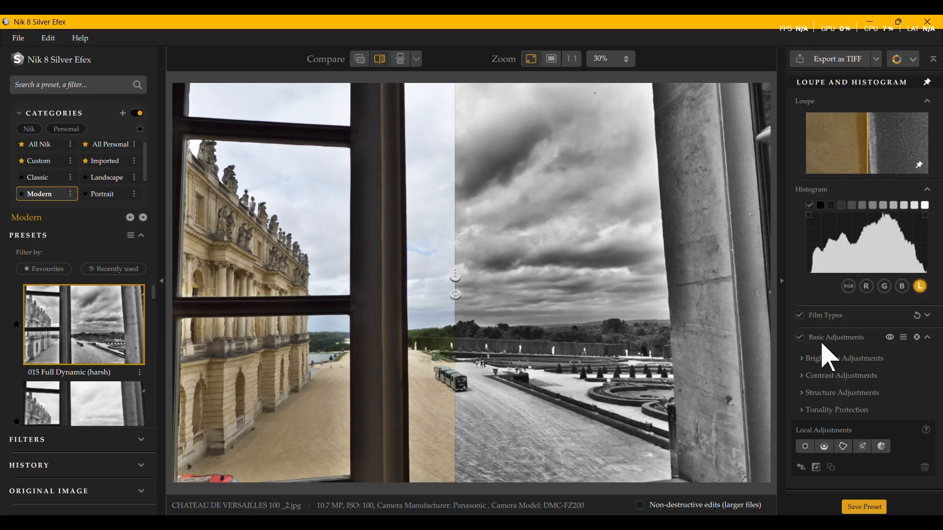
# Step: Preview the Kodak ISO 32 Panatomic X and Ilford PAN F Plus 50 films, and set the film type to Fomapan 100 Classic
pyautogui.click(928, 315)
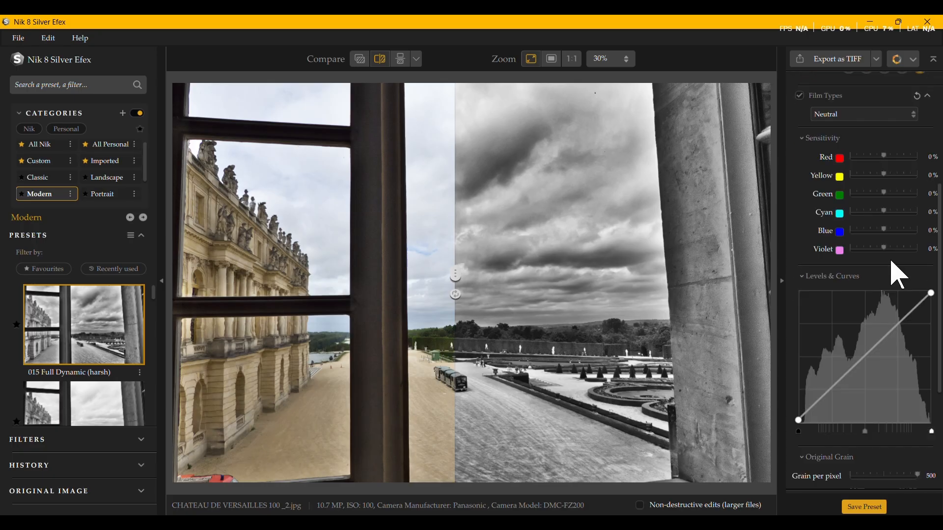
pyautogui.scroll(5, 891, 265)
pyautogui.click(884, 336)
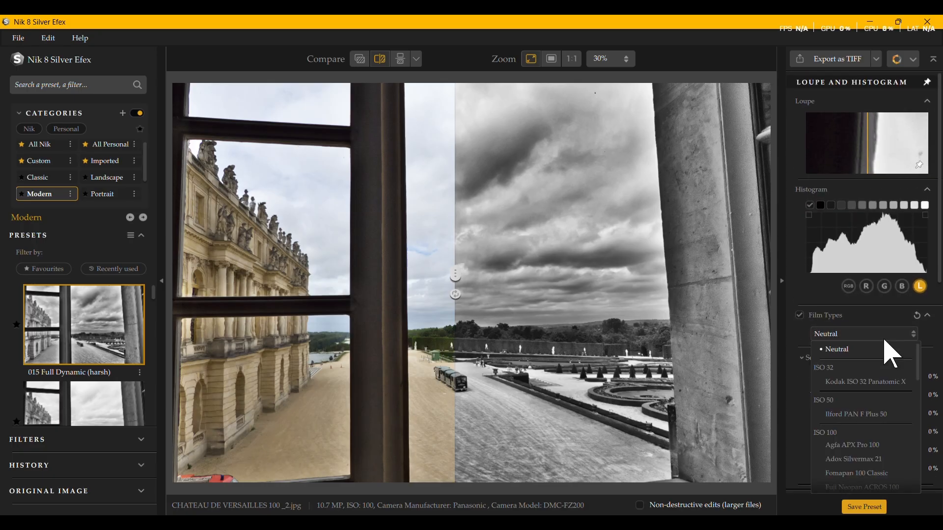
pyautogui.click(872, 384)
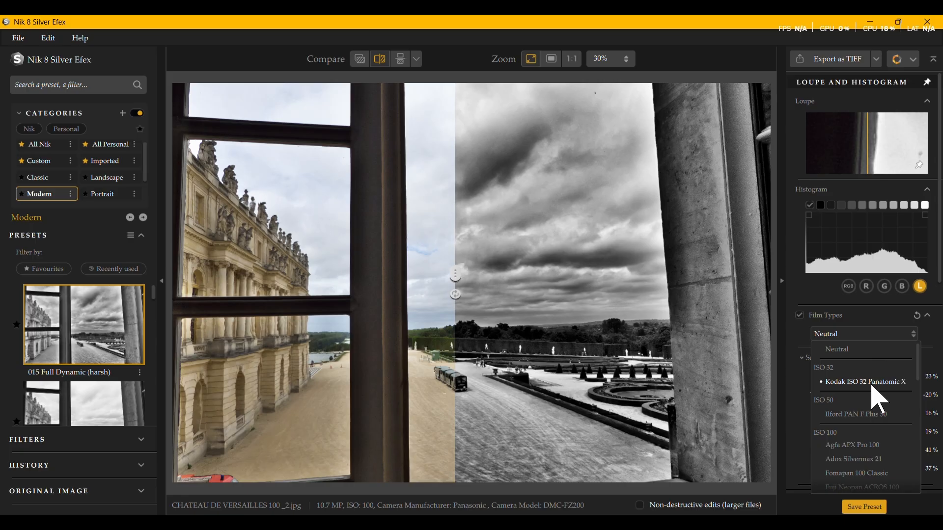
pyautogui.click(871, 413)
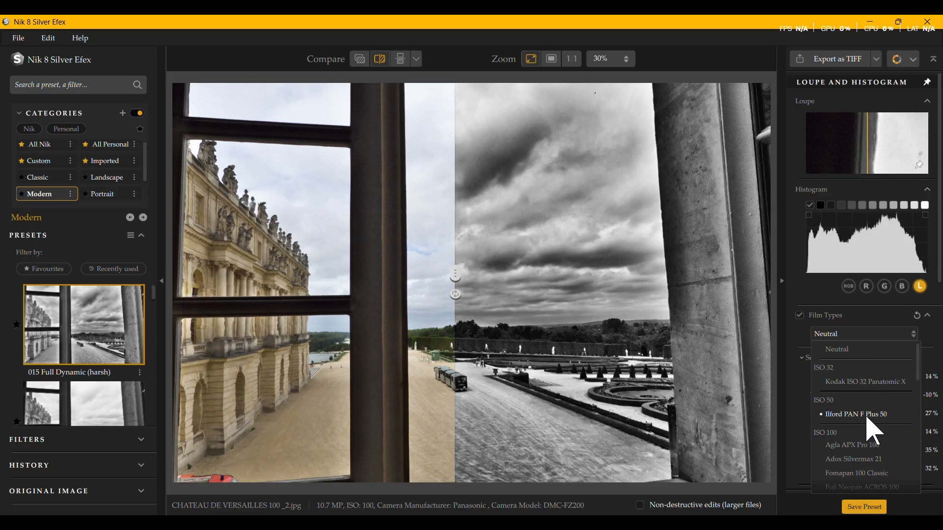
pyautogui.scroll(-2, 867, 418)
pyautogui.click(867, 418)
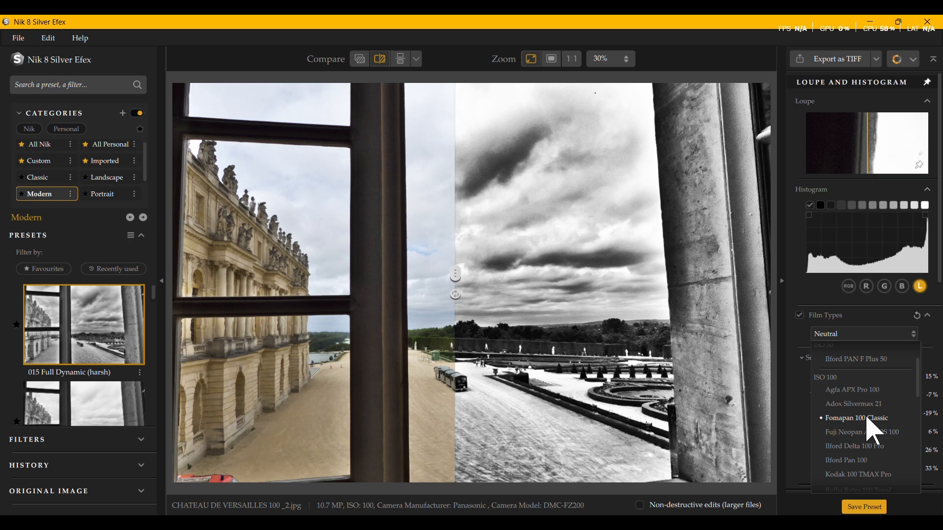
pyautogui.click(868, 418)
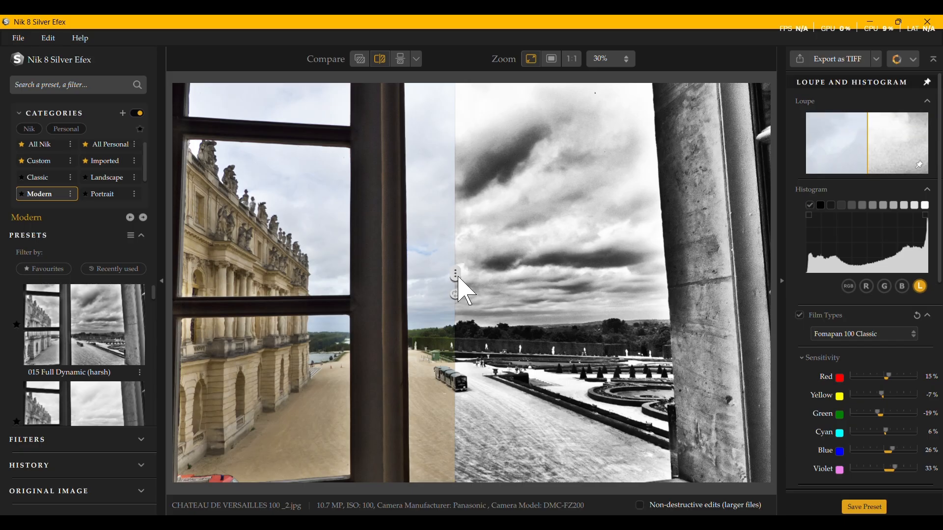
pyautogui.moveTo(458, 280); pyautogui.dragTo(182, 309)
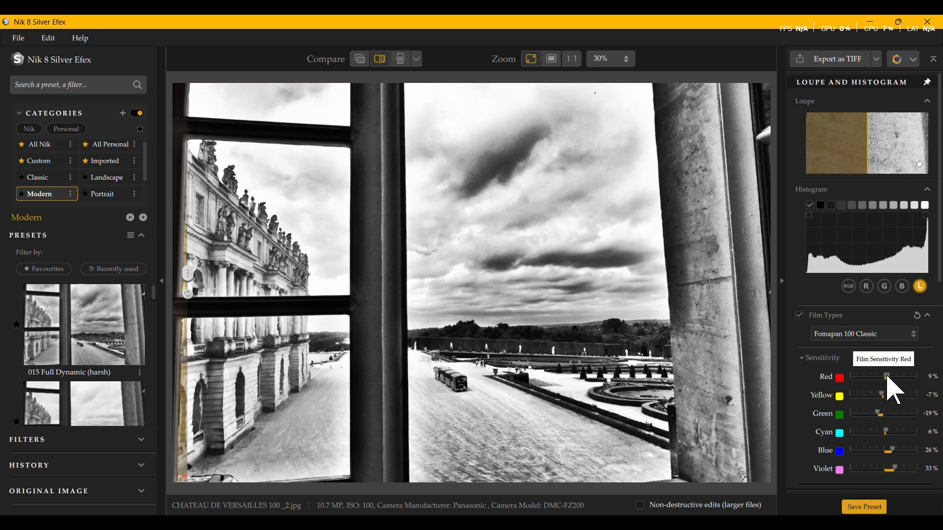
# Step: Set the film sensitivity to 33% for red, 30% for yellow, -100% for blue and -100% for cyan
pyautogui.moveTo(888, 377); pyautogui.dragTo(894, 398)
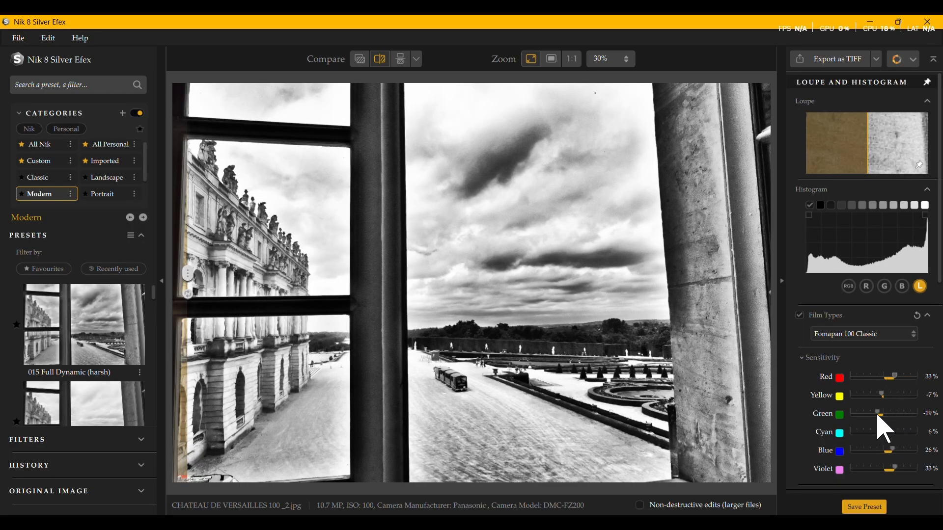
pyautogui.moveTo(884, 396)
pyautogui.mouseDown()
pyautogui.moveTo(899, 396)
pyautogui.moveTo(868, 401)
pyautogui.moveTo(894, 403)
pyautogui.mouseUp()
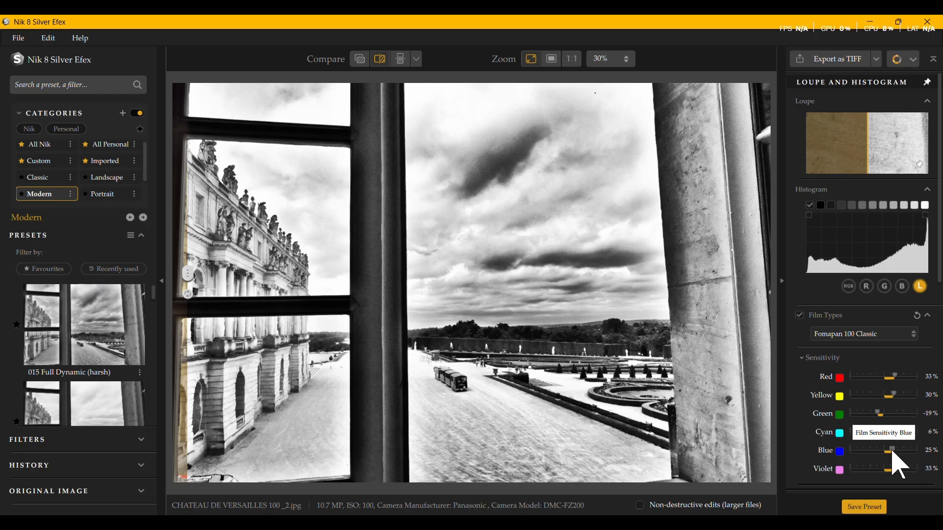
pyautogui.moveTo(890, 451); pyautogui.dragTo(842, 457)
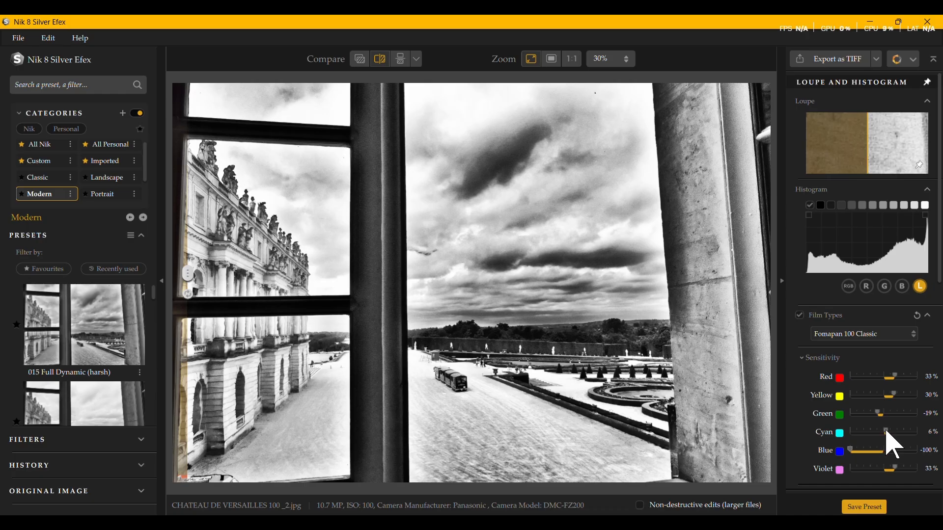
pyautogui.moveTo(899, 434); pyautogui.dragTo(841, 448)
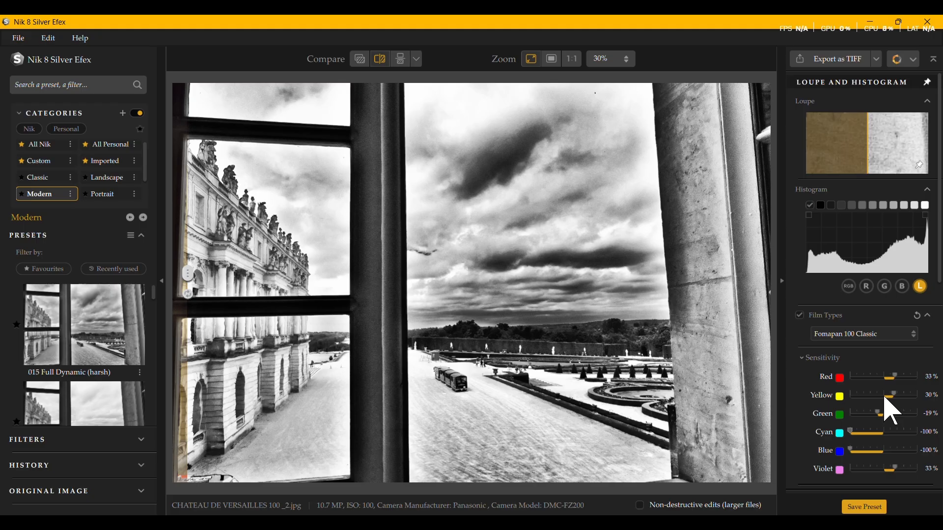
# Step: Compare the fit and fill-screen zoom views, leave the photo filling the screen, and check the comparison options
pyautogui.click(550, 63)
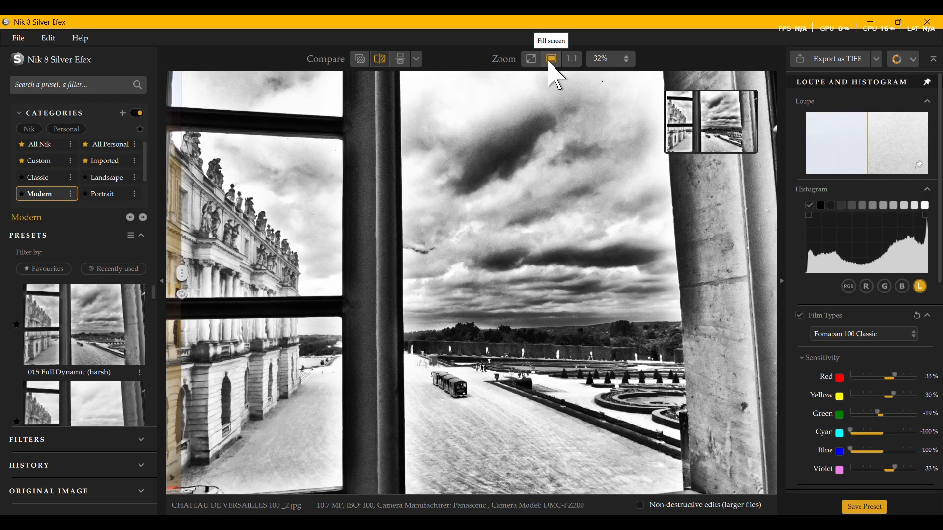
pyautogui.click(530, 60)
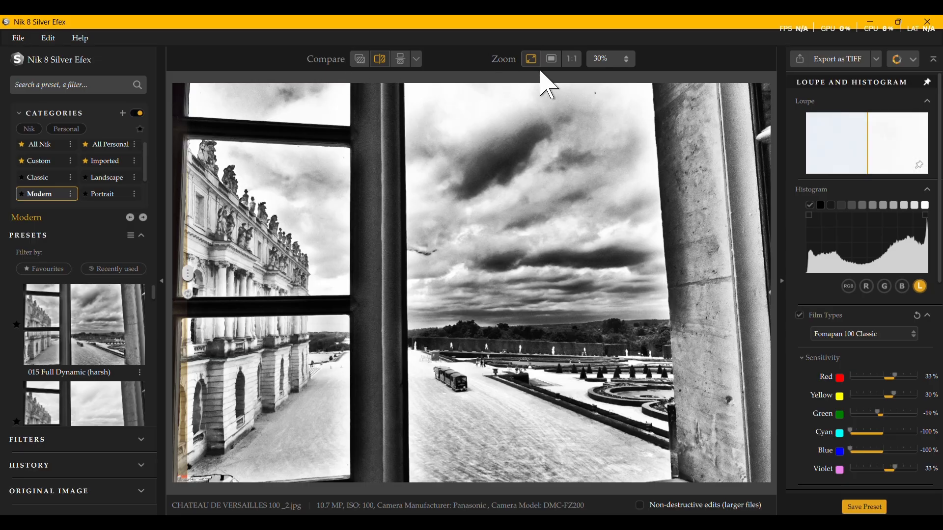
pyautogui.click(552, 61)
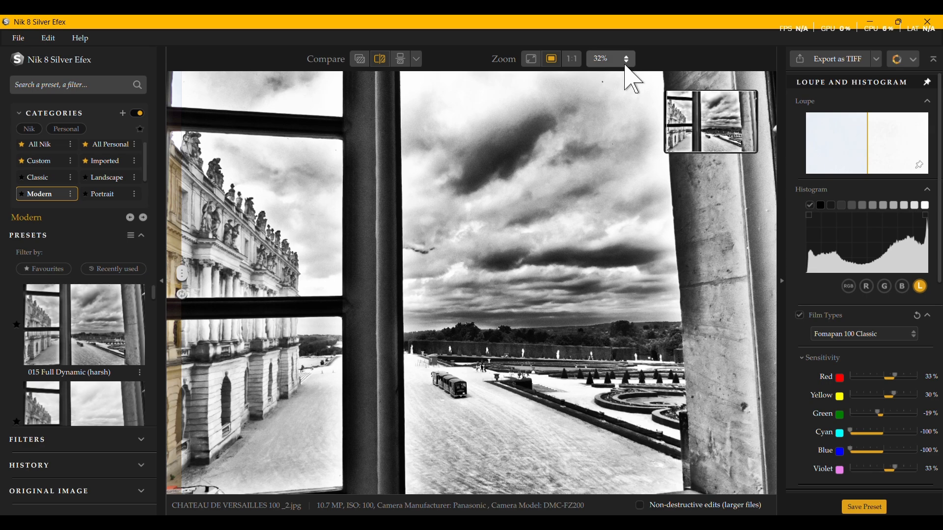
pyautogui.click(417, 60)
pyautogui.click(416, 64)
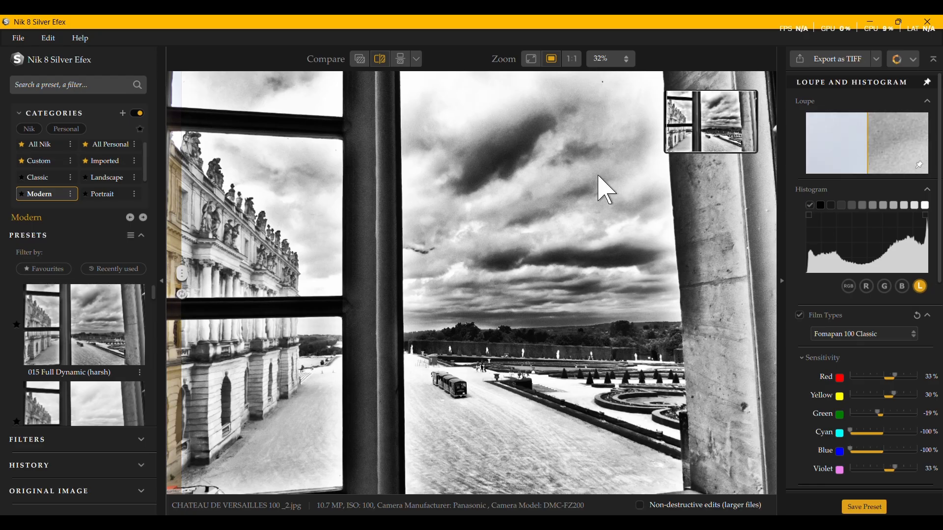
pyautogui.click(414, 59)
pyautogui.click(414, 65)
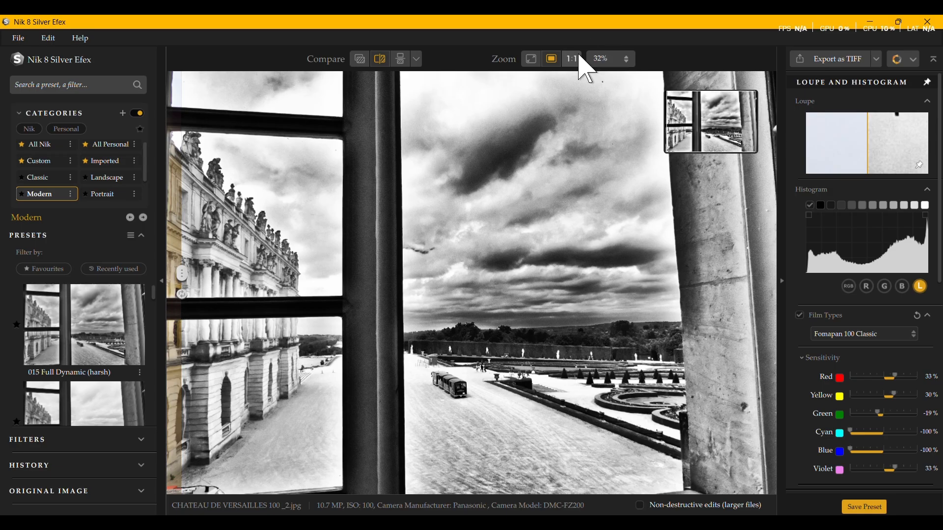
# Step: Set the film's original grain hardness to 80%
pyautogui.scroll(-10, 844, 407)
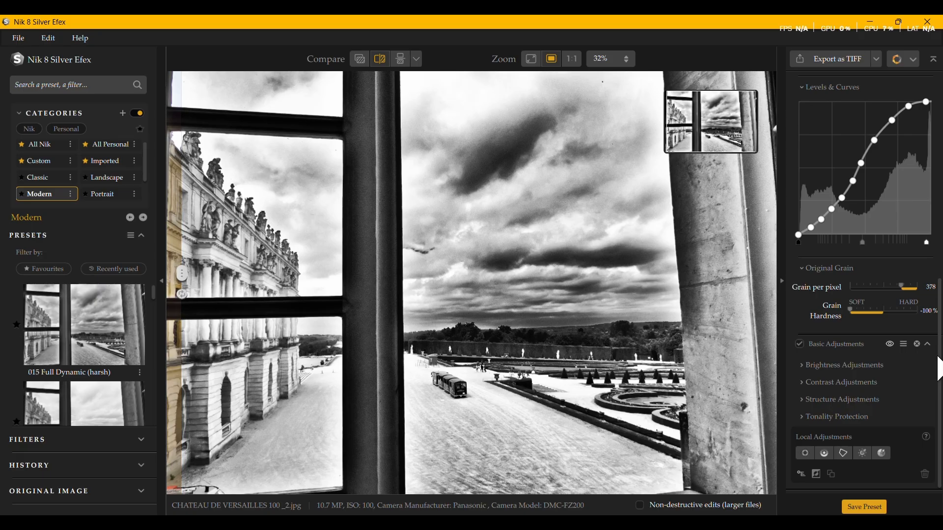
pyautogui.scroll(1, 940, 373)
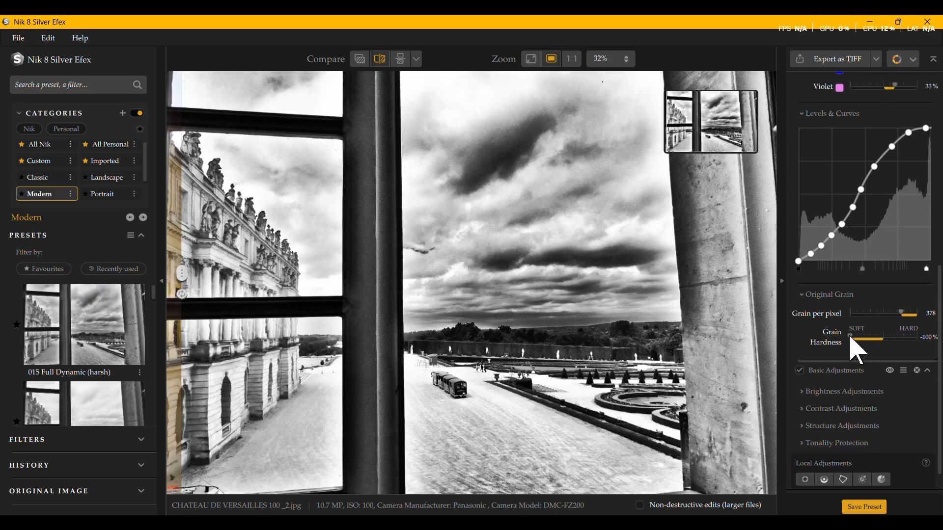
pyautogui.moveTo(851, 338); pyautogui.dragTo(909, 352)
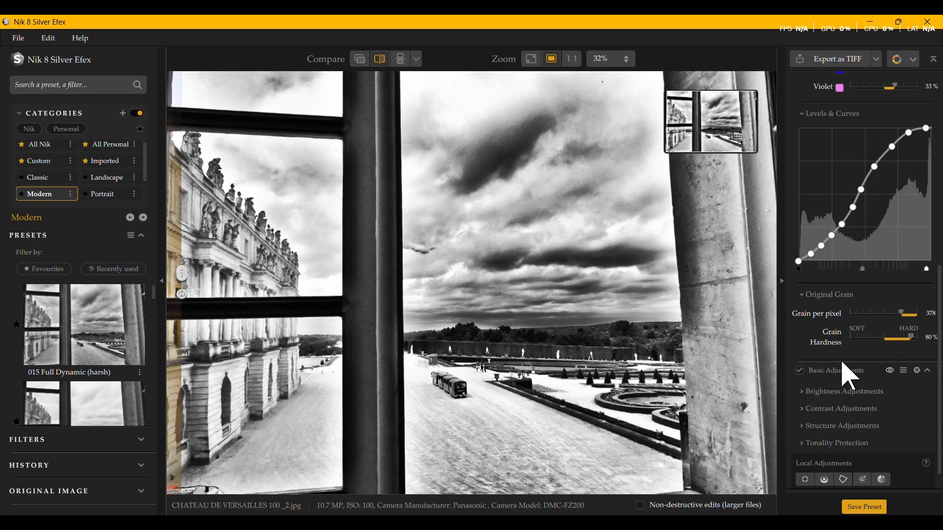
# Step: Add a control polygon enclosing the sky above the palace roofline in the window's upper panes
pyautogui.scroll(-1, 830, 365)
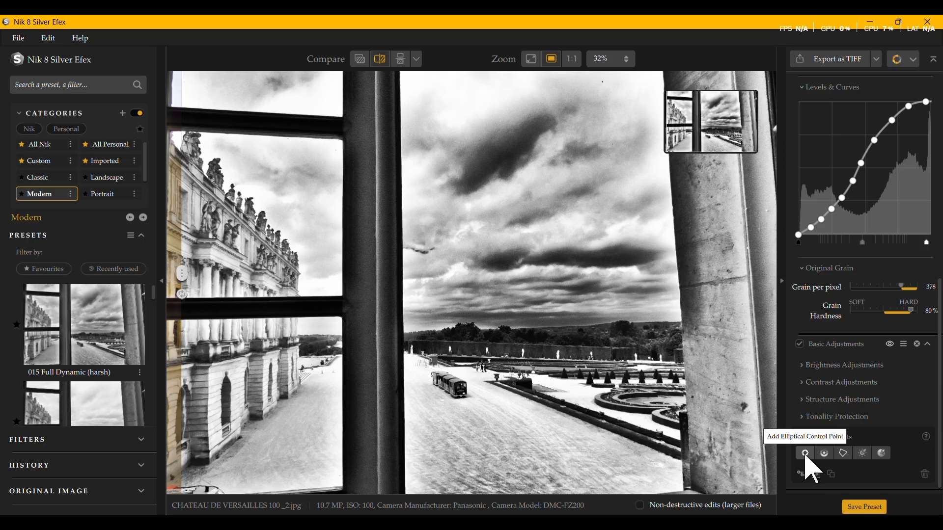
pyautogui.click(843, 454)
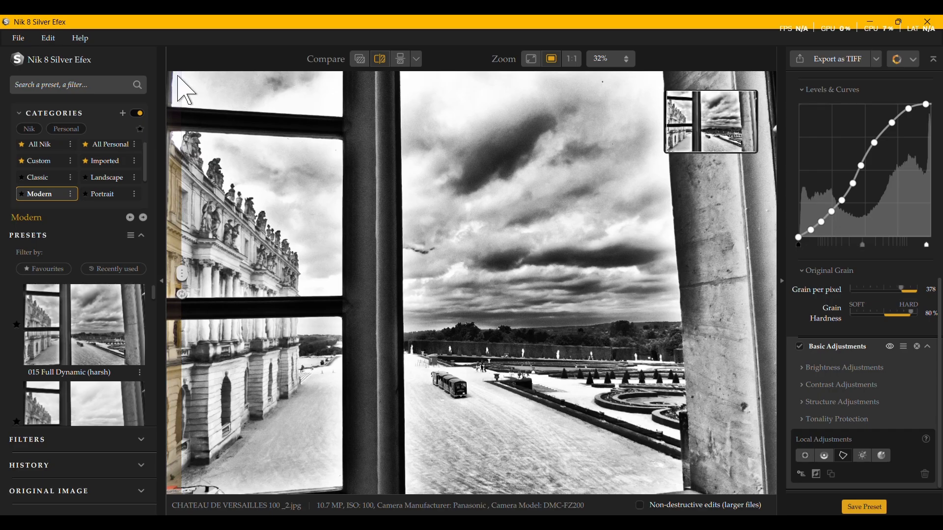
pyautogui.click(275, 99)
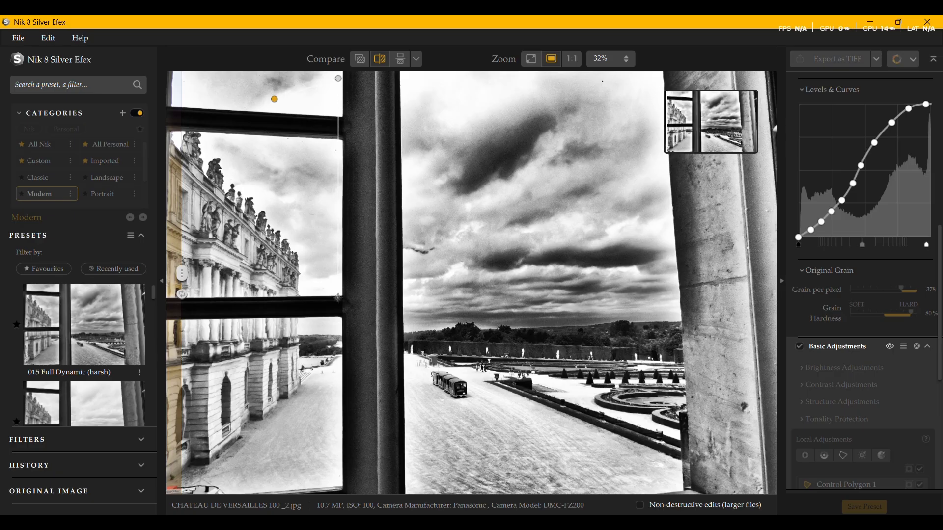
pyautogui.click(303, 294)
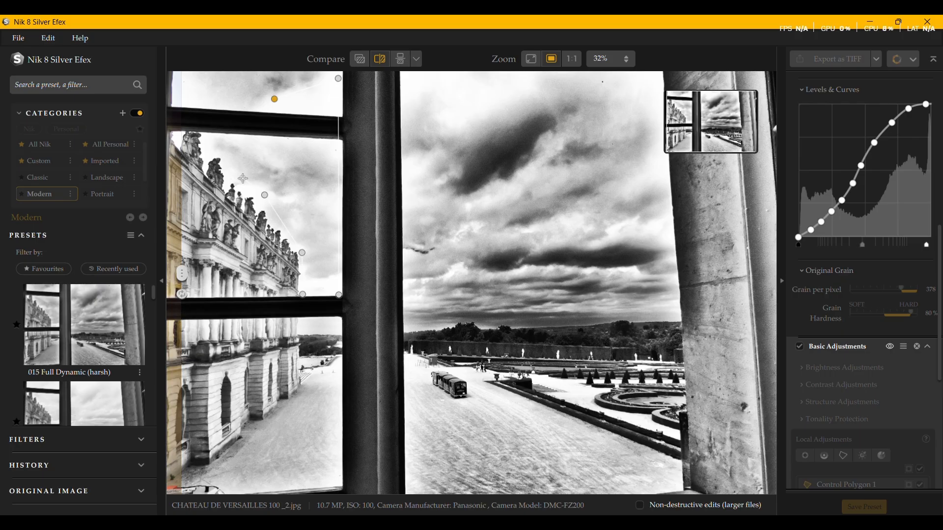
pyautogui.click(219, 151)
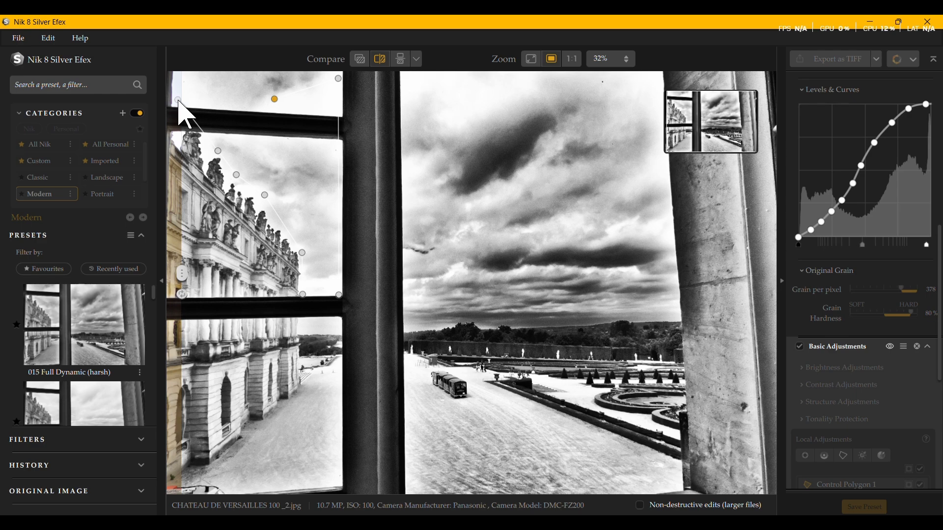
pyautogui.click(179, 104)
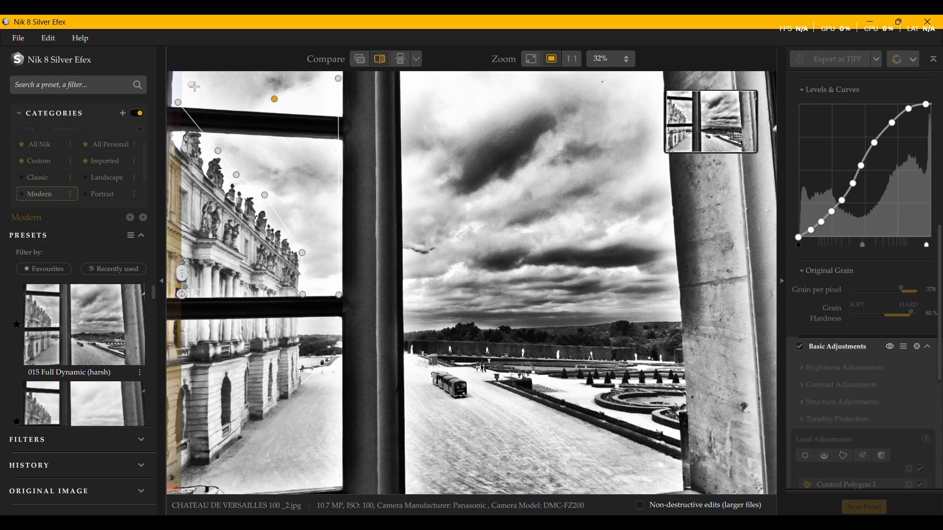
pyautogui.click(274, 100)
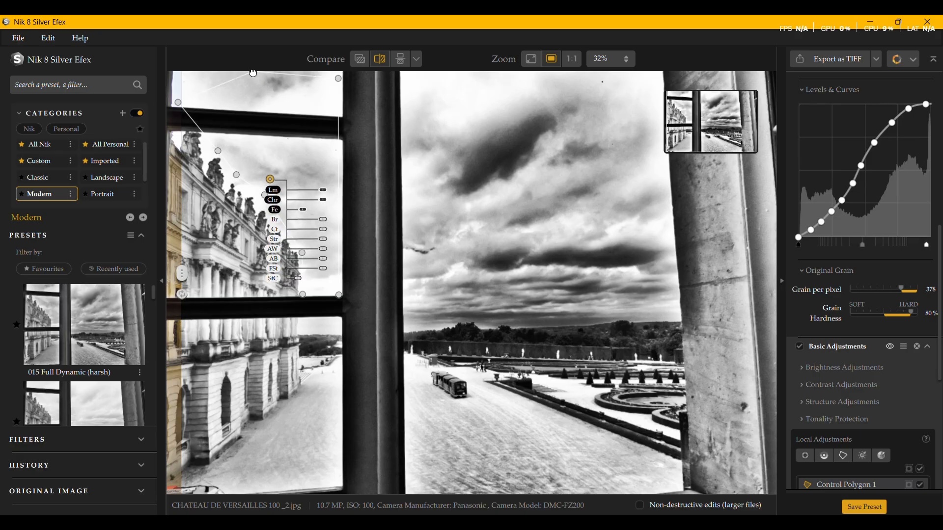
# Step: Raise the sky polygon's outer upper corner toward the photo's edge, and compare the photo with the global adjustments hidden and shown
pyautogui.moveTo(178, 103); pyautogui.dragTo(178, 76)
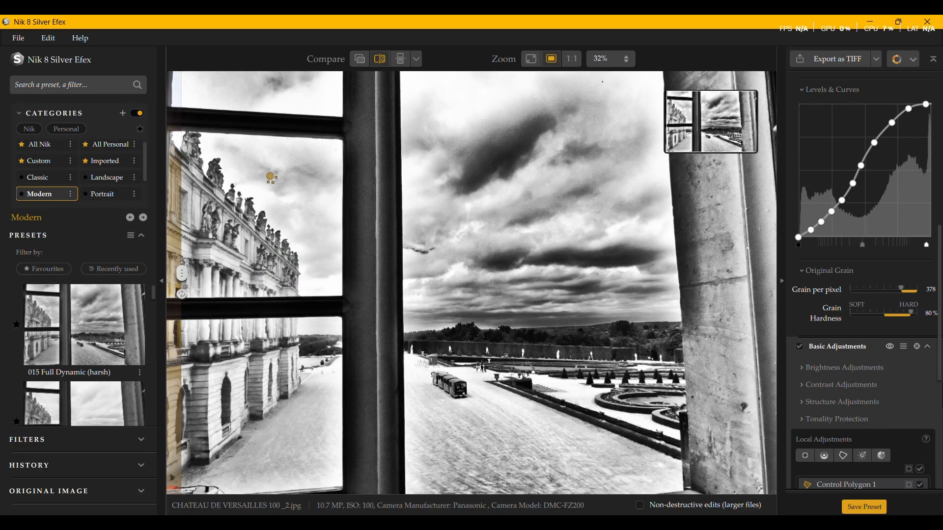
pyautogui.click(892, 349)
pyautogui.click(892, 349)
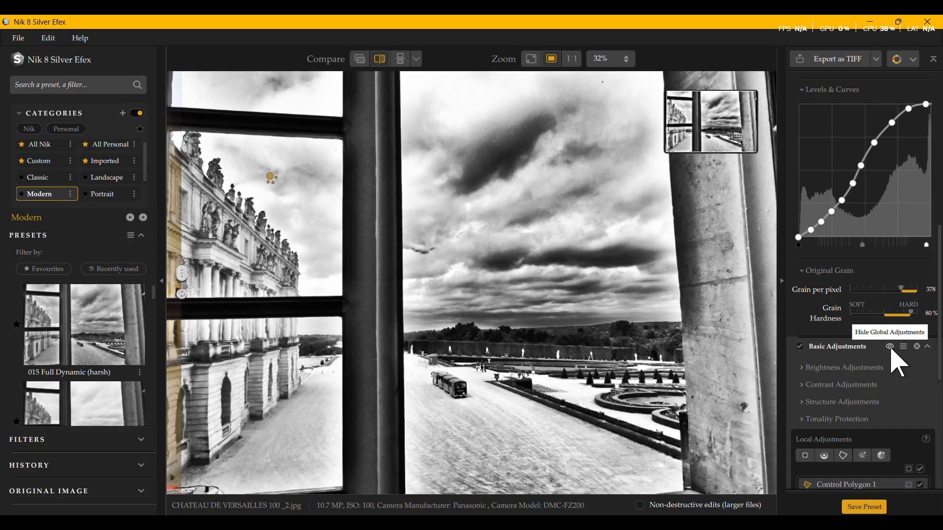
pyautogui.scroll(9, 808, 304)
pyautogui.scroll(-12, 804, 302)
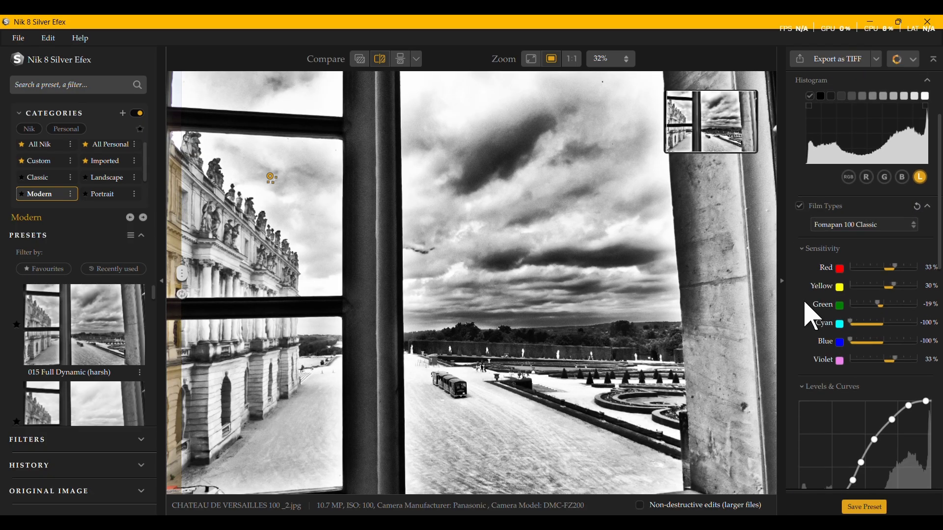
# Step: Preview the sky polygon's mask, and darken its area with Amplify Whites at -100% and Brightness at -36%
pyautogui.scroll(-4, 812, 312)
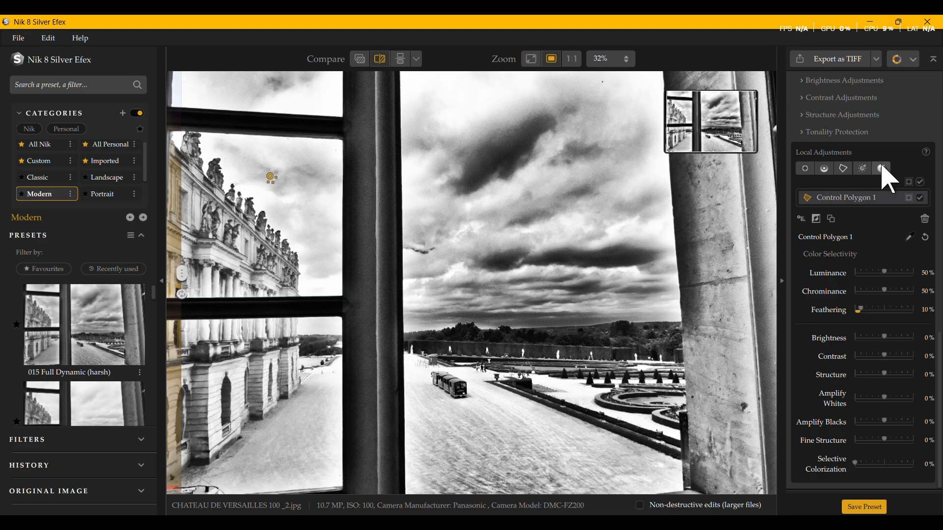
pyautogui.click(908, 182)
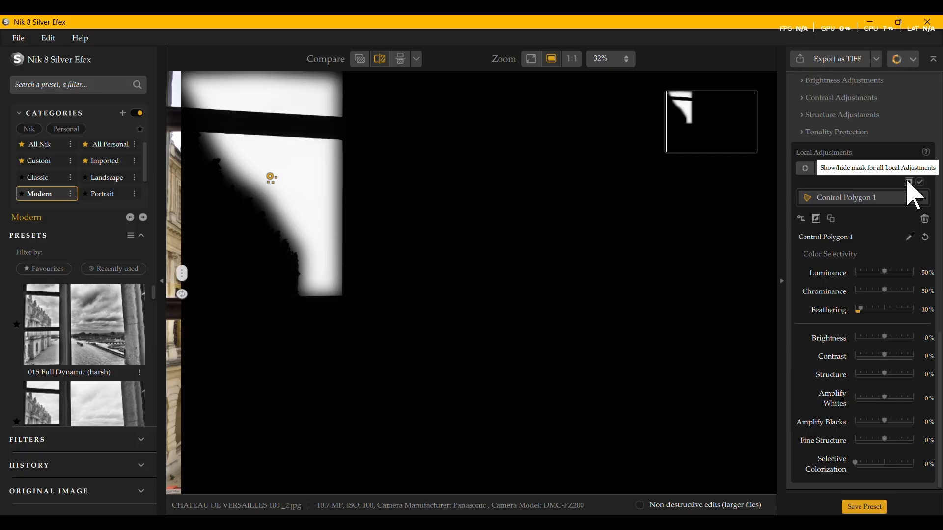
pyautogui.click(908, 182)
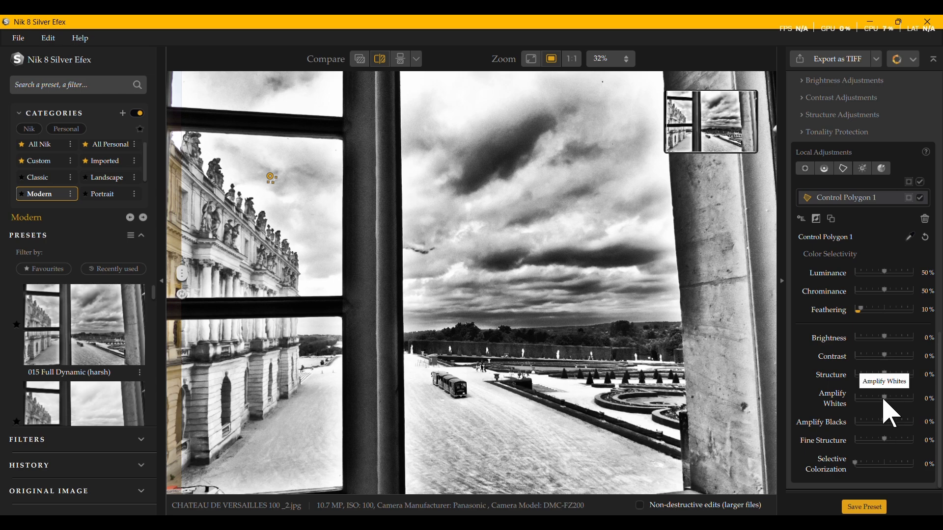
pyautogui.moveTo(885, 398); pyautogui.dragTo(858, 414)
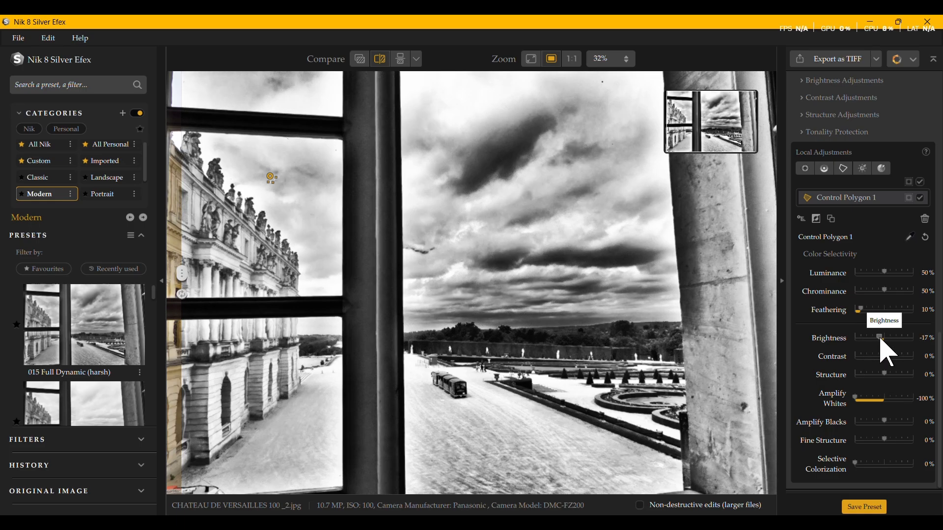
pyautogui.moveTo(884, 338); pyautogui.dragTo(876, 342)
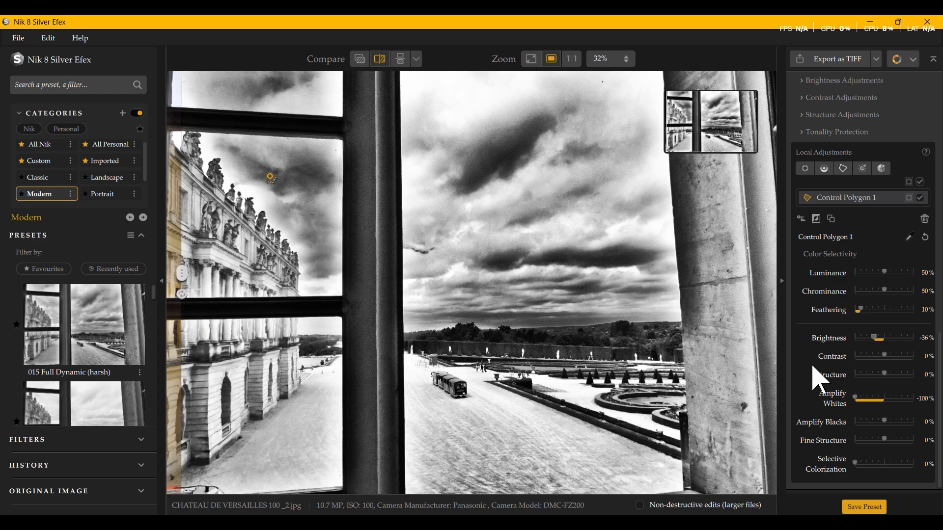
# Step: Add a control point on the gravel courtyard seen through the lower window pane beside the palace
pyautogui.scroll(2, 836, 209)
pyautogui.scroll(4, 836, 209)
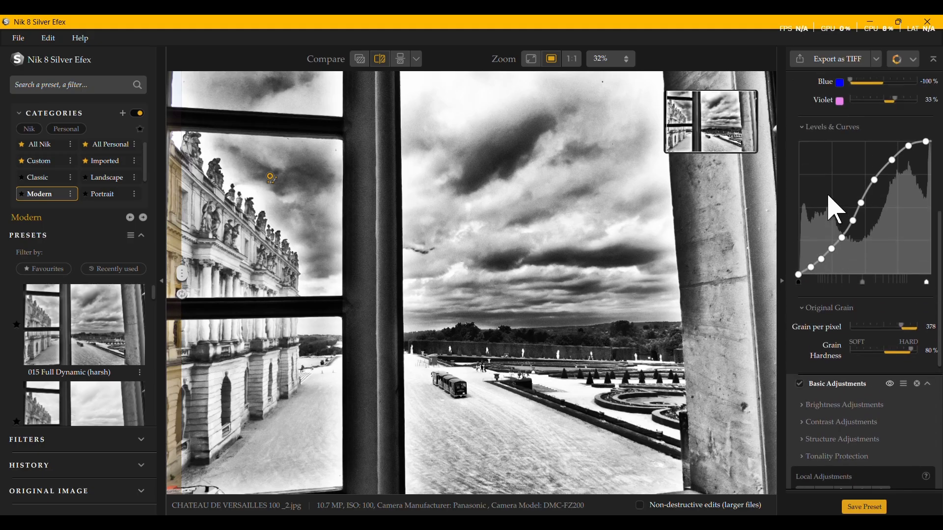
pyautogui.scroll(-5, 834, 206)
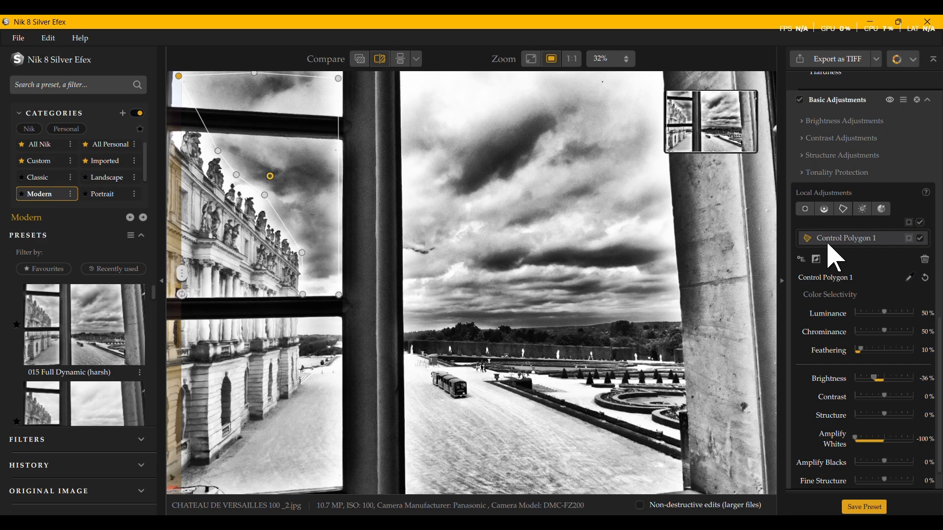
pyautogui.scroll(-1, 837, 258)
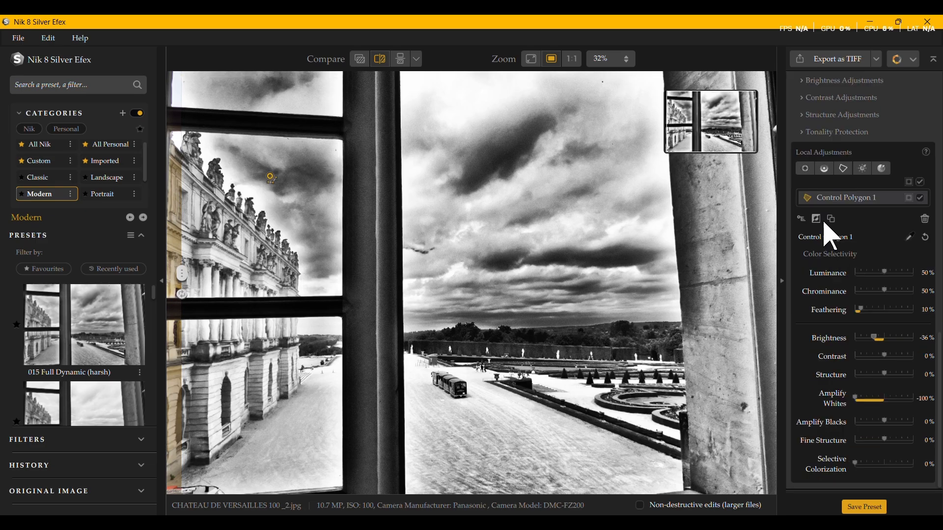
pyautogui.click(805, 168)
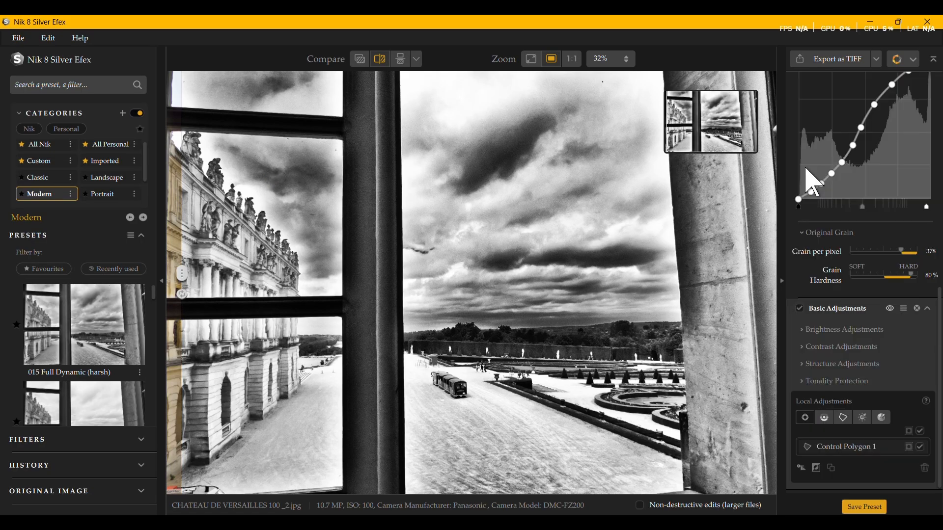
pyautogui.click(288, 449)
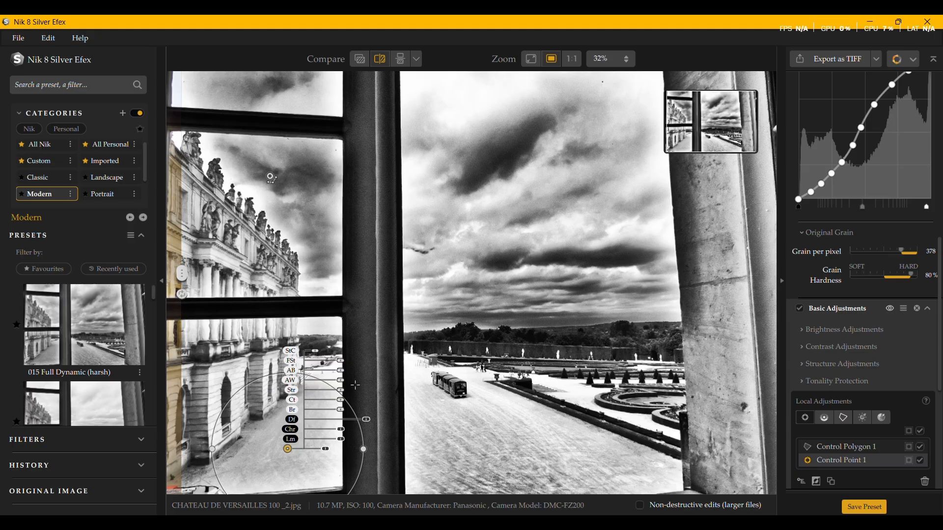
# Step: Raise the courtyard control point's Structure and Amplify Blacks, slightly reduce its Amplify Whites, and enlarge its area of effect
pyautogui.moveTo(340, 391); pyautogui.dragTo(360, 402)
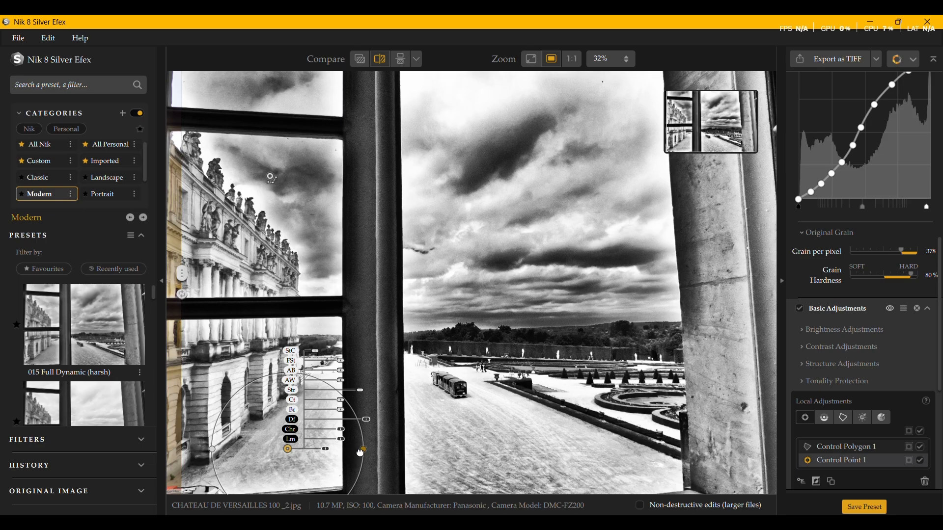
pyautogui.moveTo(361, 453); pyautogui.dragTo(394, 461)
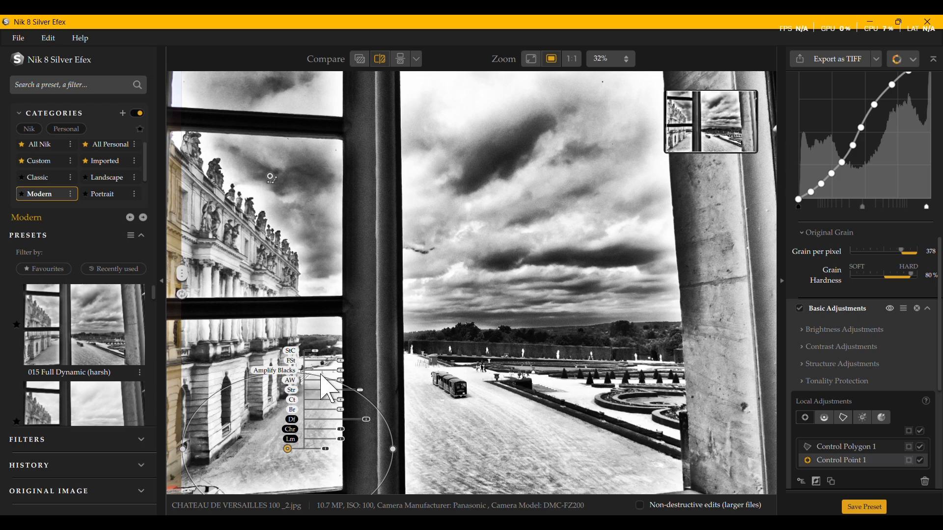
pyautogui.moveTo(341, 371); pyautogui.dragTo(356, 371)
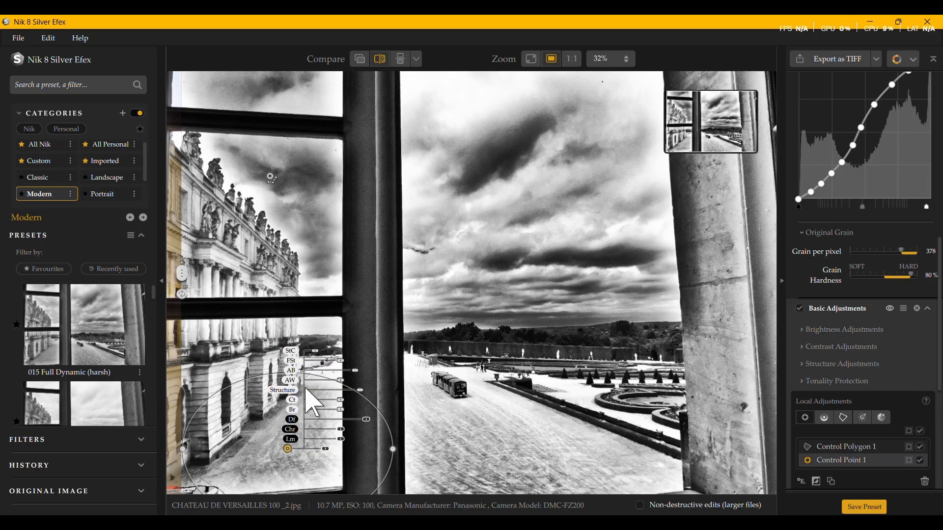
pyautogui.moveTo(341, 381); pyautogui.dragTo(319, 381)
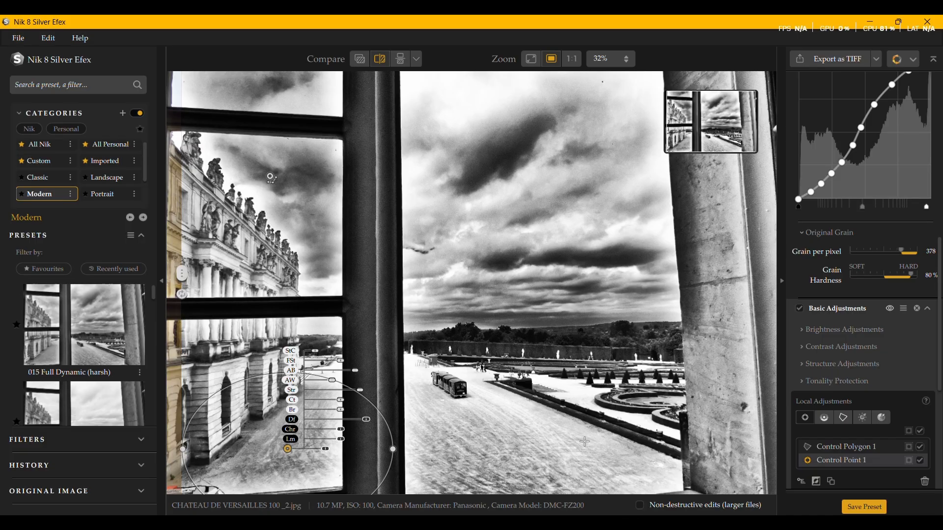
# Step: Add a second control point on the gravel forecourt in the open window, raise its Amplify Blacks, and widen its area up to the garden hedges
pyautogui.click(497, 456)
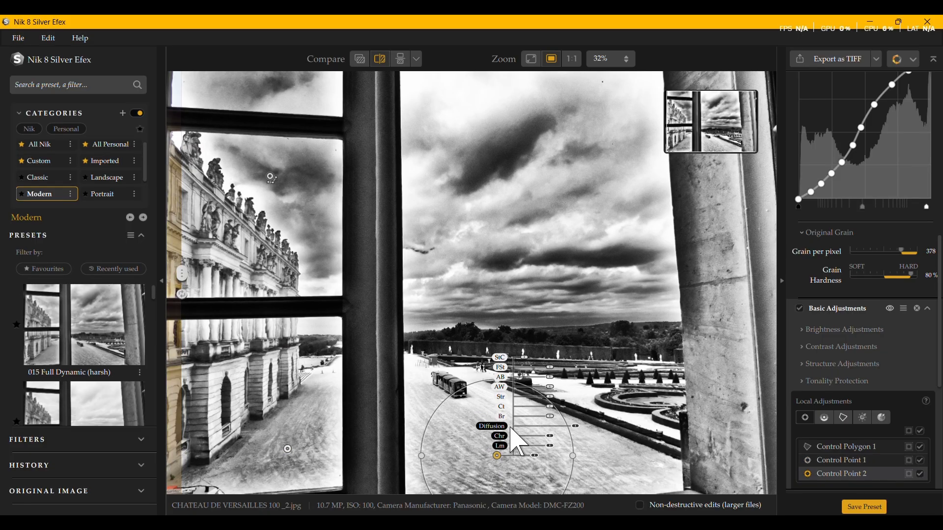
pyautogui.moveTo(574, 427)
pyautogui.mouseDown()
pyautogui.moveTo(560, 427)
pyautogui.moveTo(578, 427)
pyautogui.mouseUp()
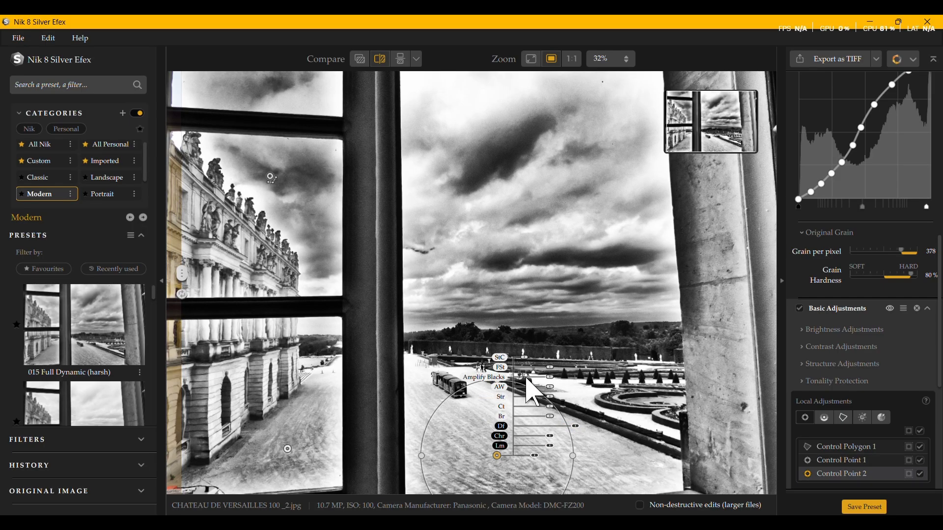
pyautogui.moveTo(550, 378)
pyautogui.mouseDown()
pyautogui.moveTo(526, 382)
pyautogui.moveTo(567, 386)
pyautogui.mouseUp()
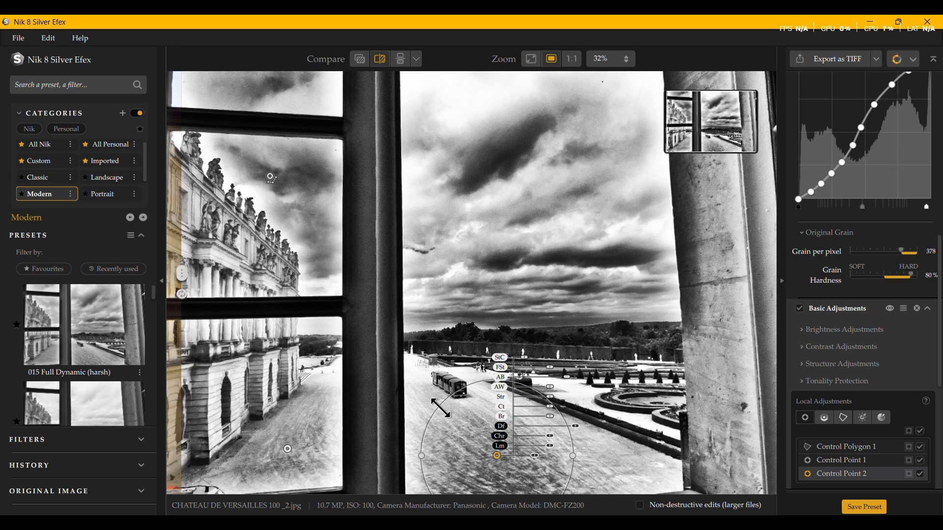
pyautogui.moveTo(439, 410); pyautogui.dragTo(416, 392)
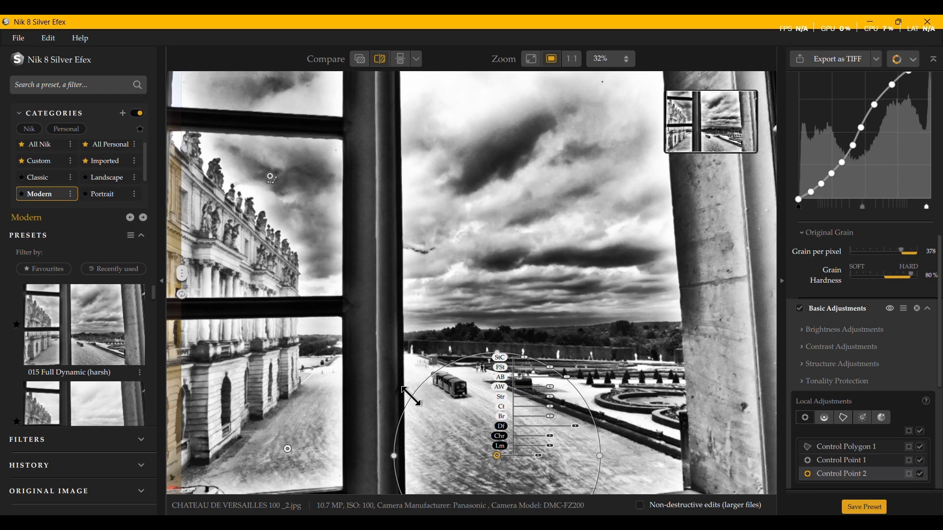
pyautogui.moveTo(497, 354); pyautogui.dragTo(500, 347)
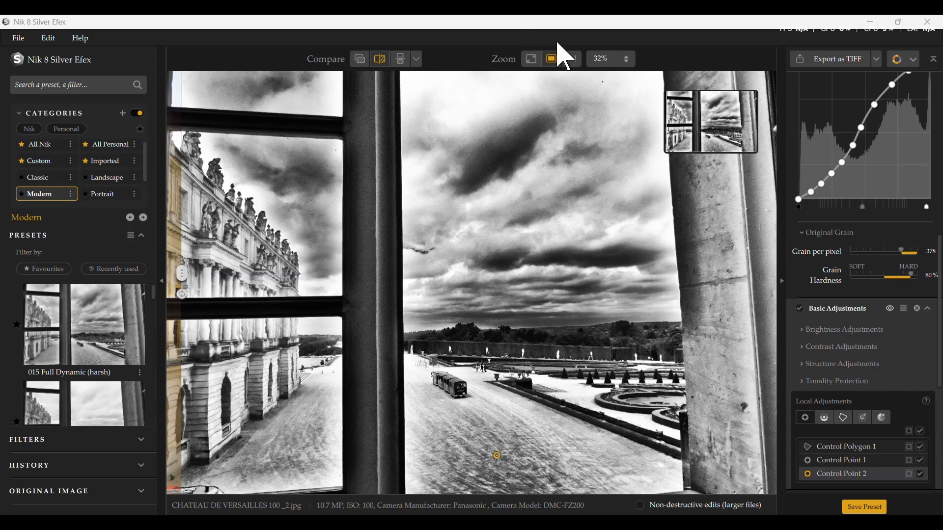
# Step: Check the available export formats, the other Nik 8 plug-ins and the file saving commands
pyautogui.click(878, 61)
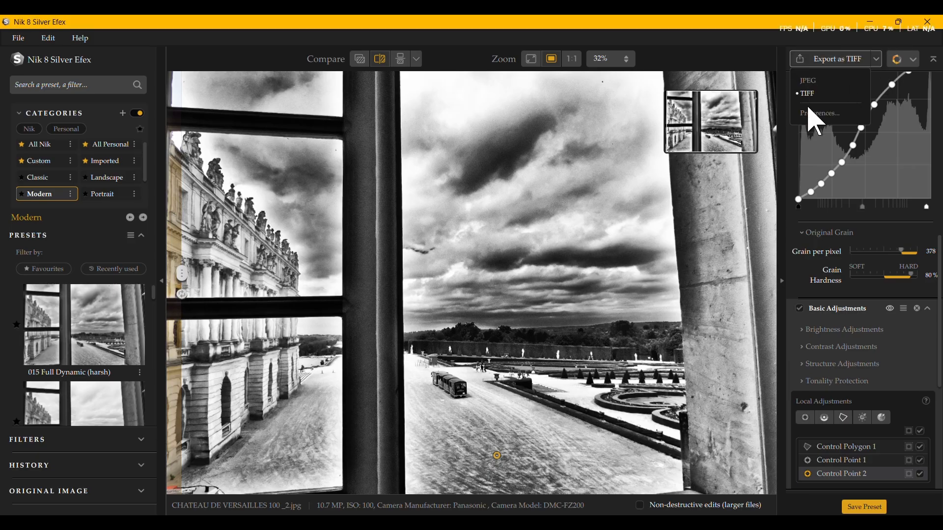
pyautogui.click(893, 67)
pyautogui.click(915, 60)
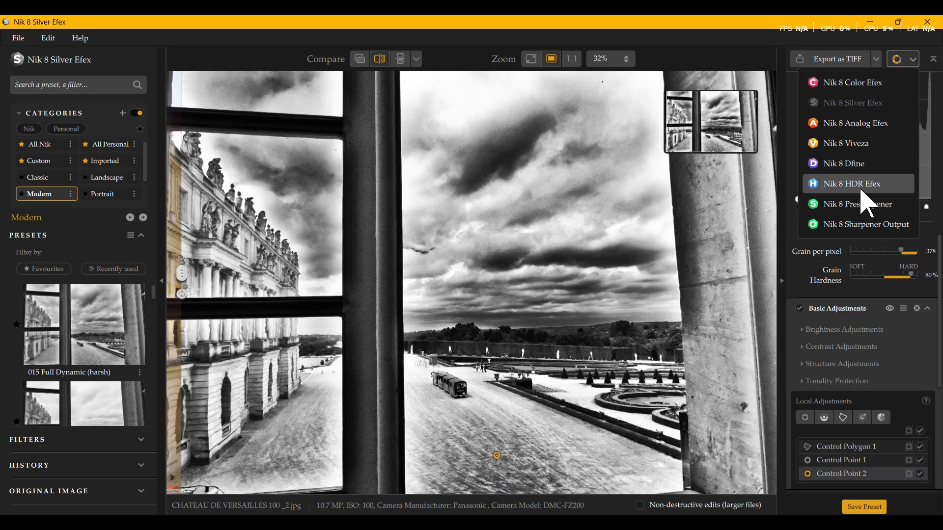
pyautogui.click(913, 63)
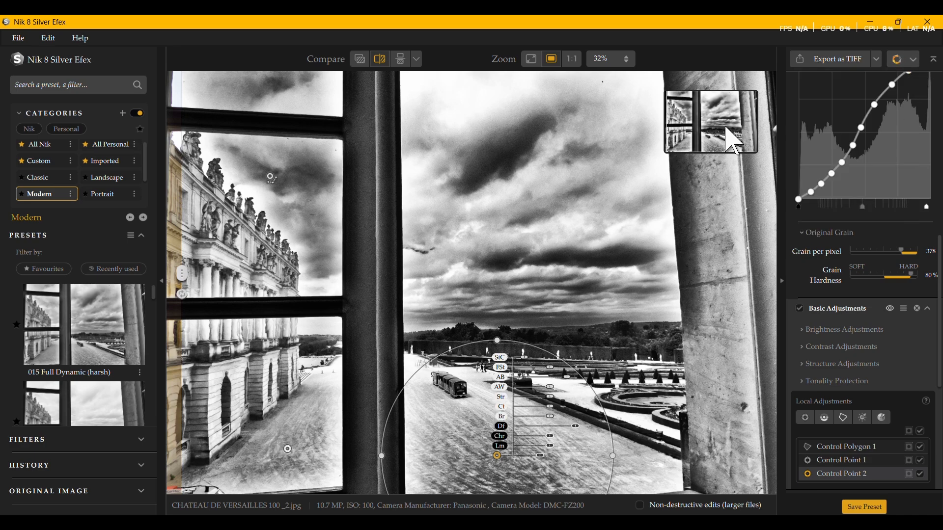
pyautogui.click(15, 37)
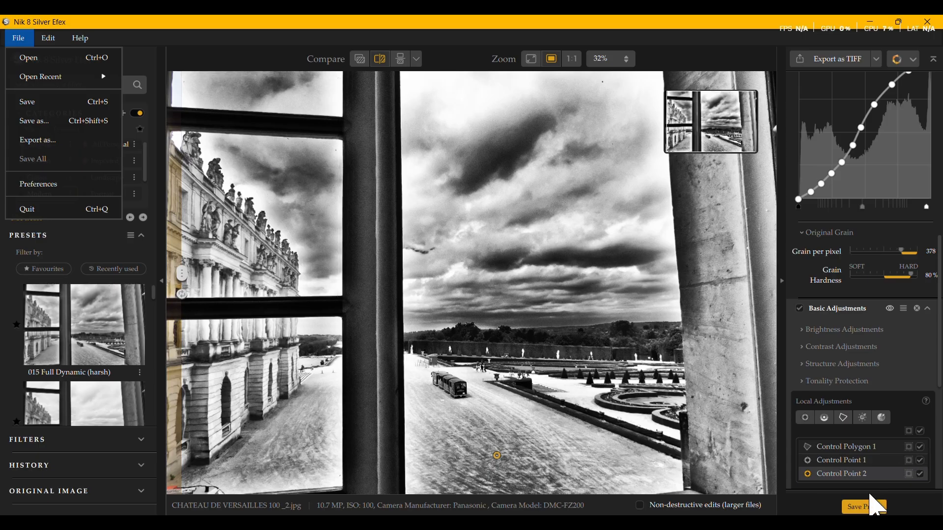
pyautogui.moveTo(817, 475)
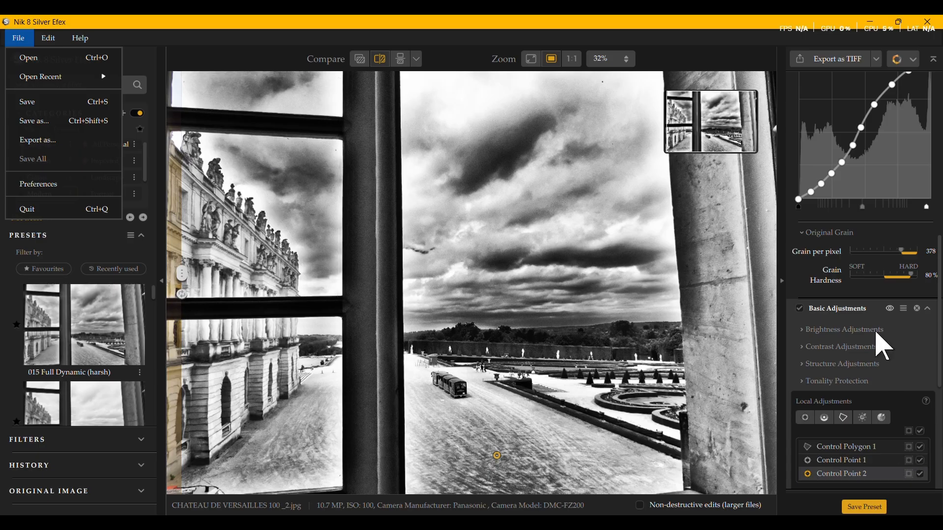
# Step: Preview the histogram's tonal zones as overlays on the photo
pyautogui.scroll(10, 876, 345)
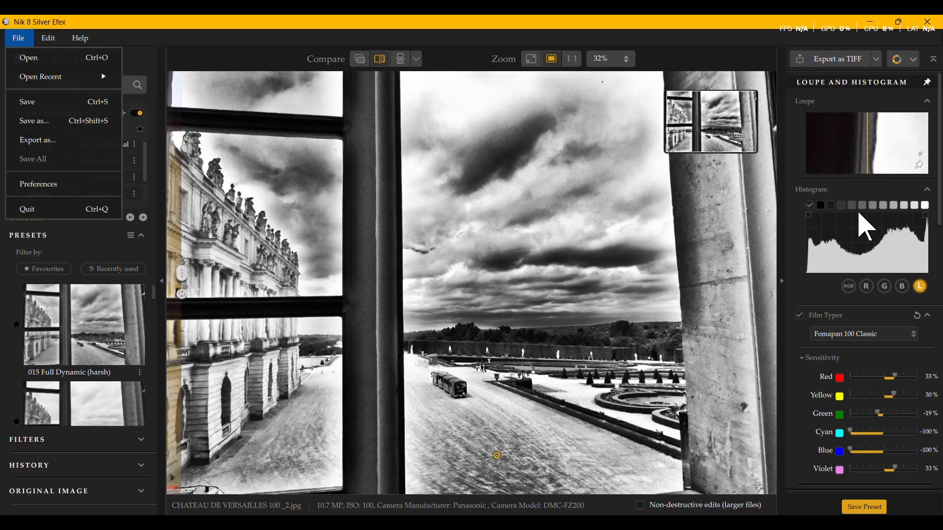
pyautogui.moveTo(855, 205)
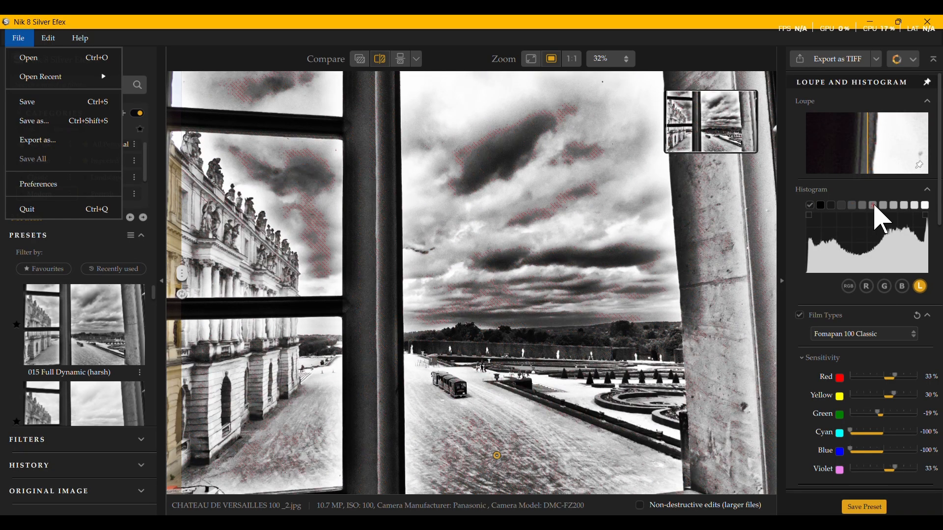
pyautogui.moveTo(903, 211)
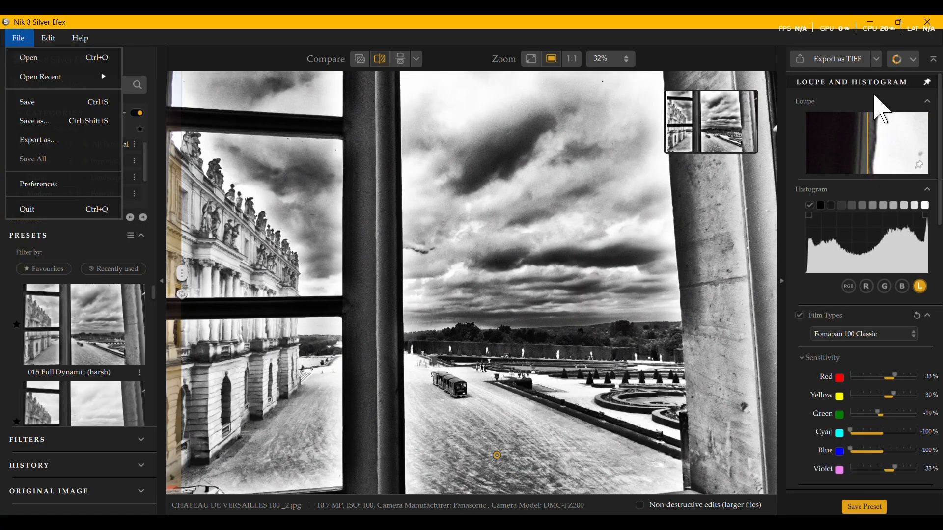
# Step: Compare the edit with the original using quick compare, then stacked and side-by-side views, and check what it can be compared with
pyautogui.click(360, 60)
pyautogui.click(360, 61)
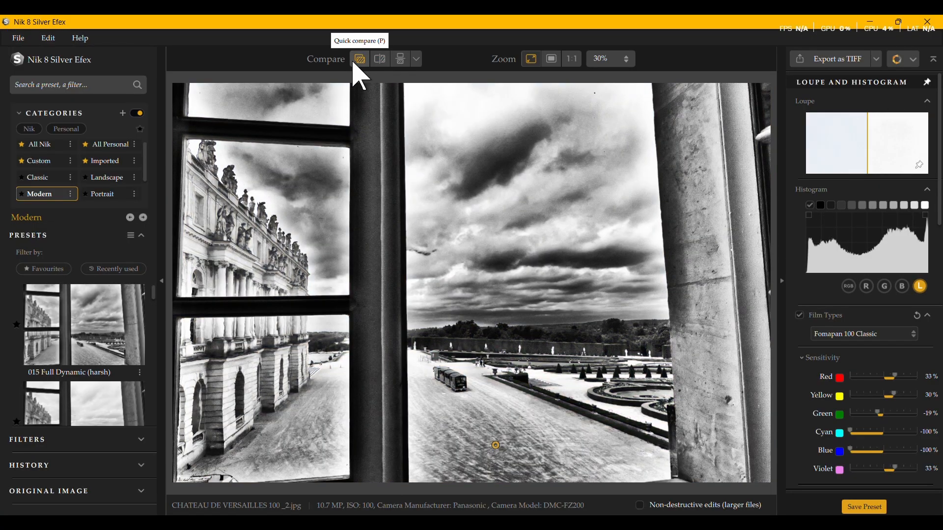
pyautogui.click(354, 64)
pyautogui.click(354, 64)
pyautogui.click(401, 59)
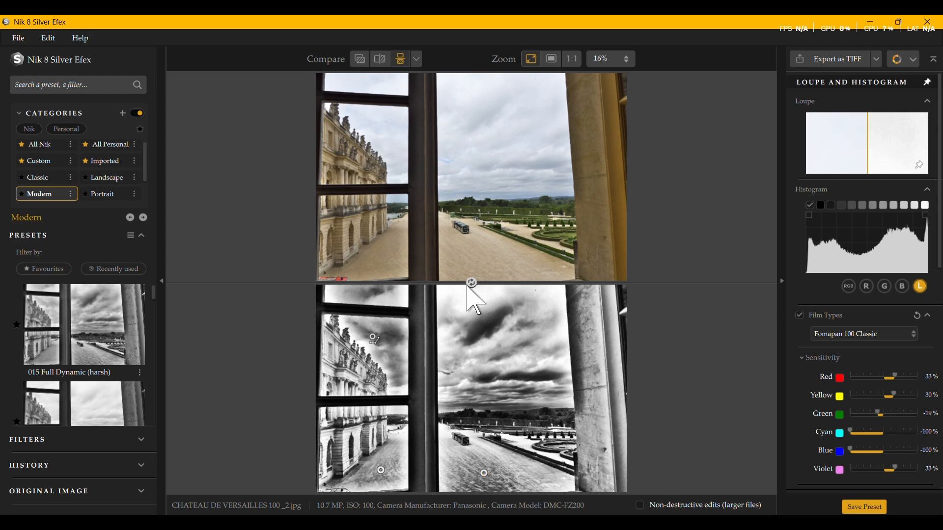
pyautogui.click(471, 284)
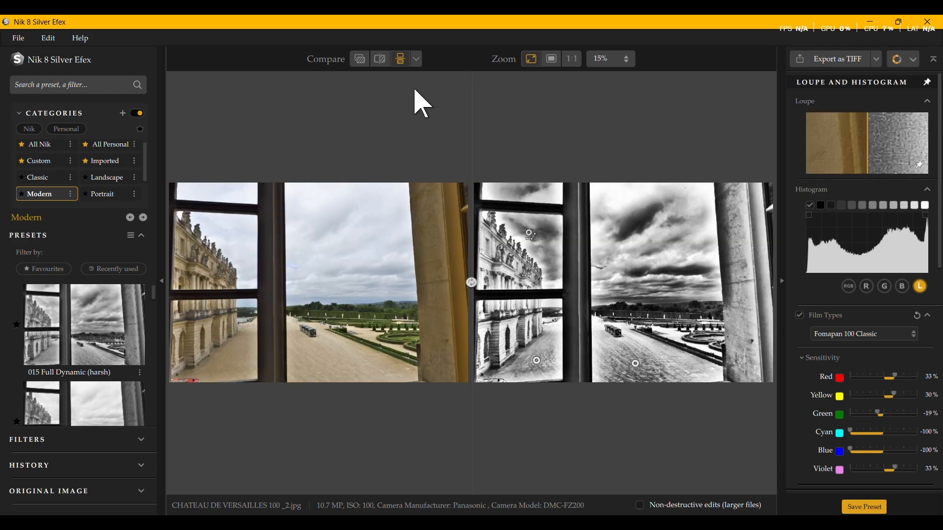
pyautogui.click(415, 62)
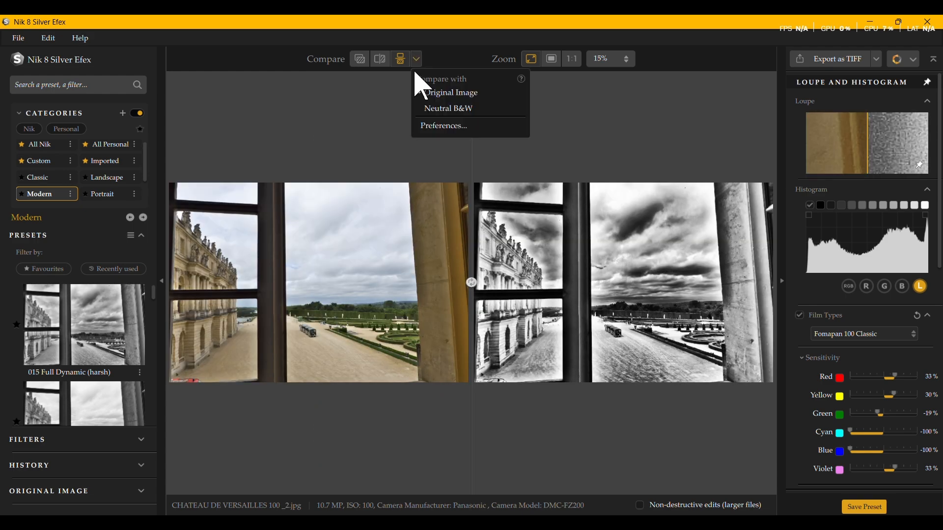